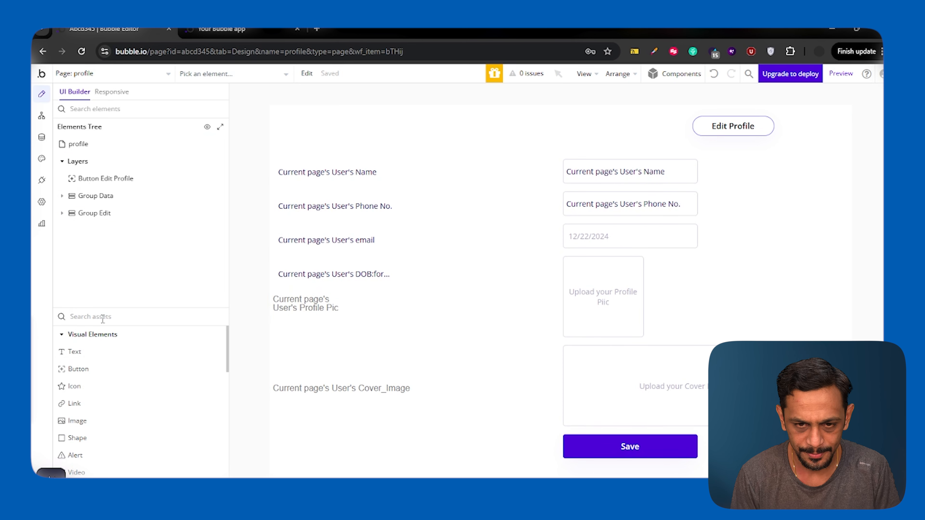
# Step: Duplicate the Edit Profile button and place the copy to its left
pyautogui.doubleClick(550, 126)
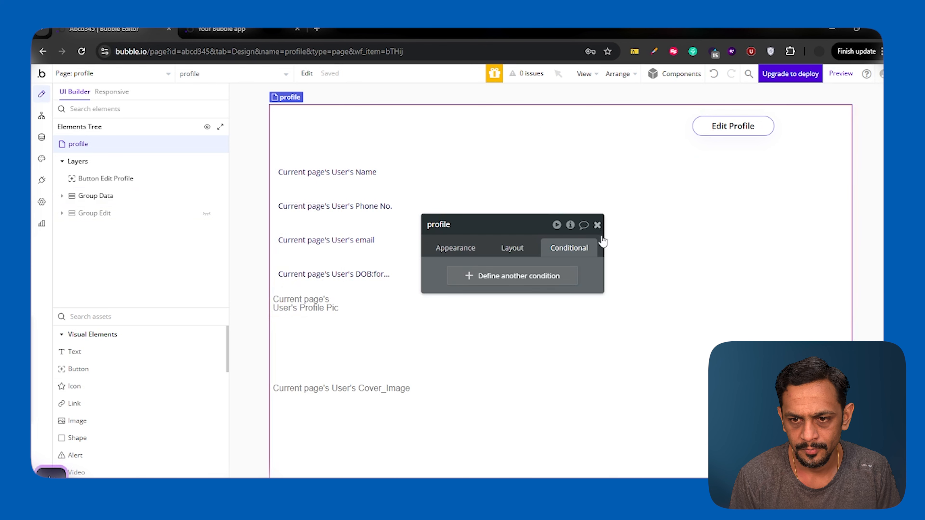
pyautogui.click(597, 226)
pyautogui.doubleClick(704, 127)
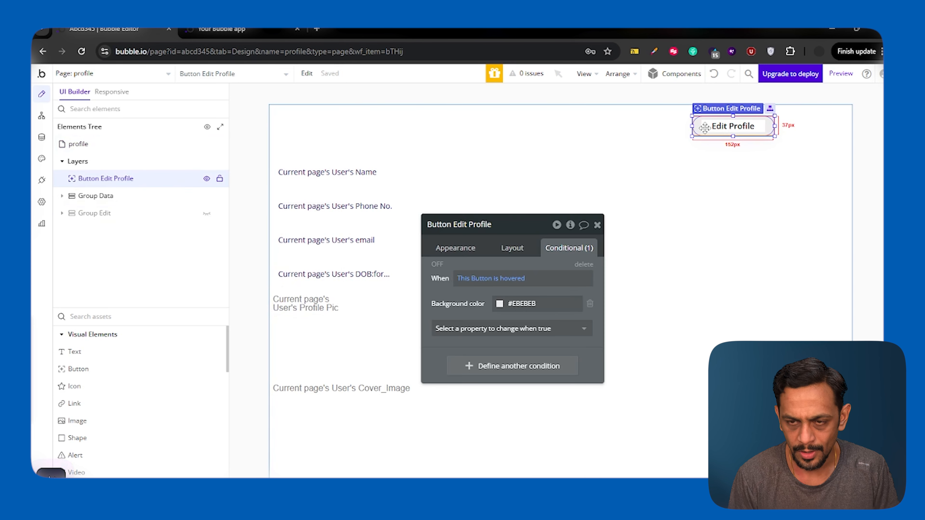
pyautogui.hotkey('ctrl', 'd')
pyautogui.moveTo(725, 133); pyautogui.dragTo(610, 131)
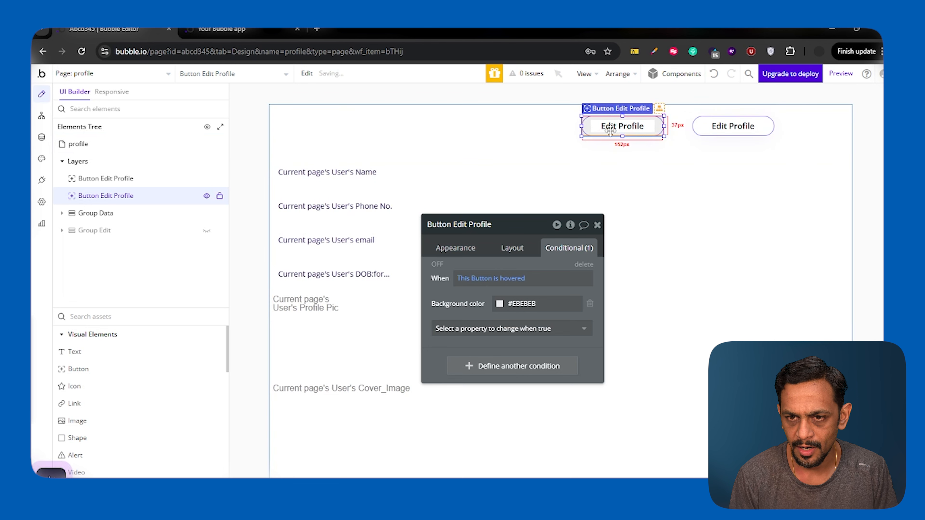
# Step: Relabel the copied button 'Update Credentials', then search the elements for 'group'
pyautogui.click(457, 250)
pyautogui.click(528, 294)
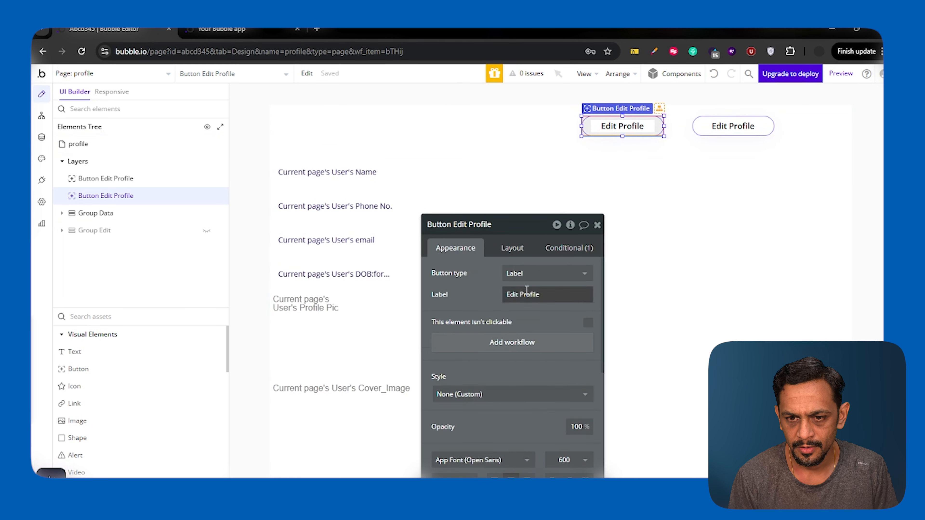
pyautogui.hotkey('ctrl', 'a')
pyautogui.write('Update Credentials')
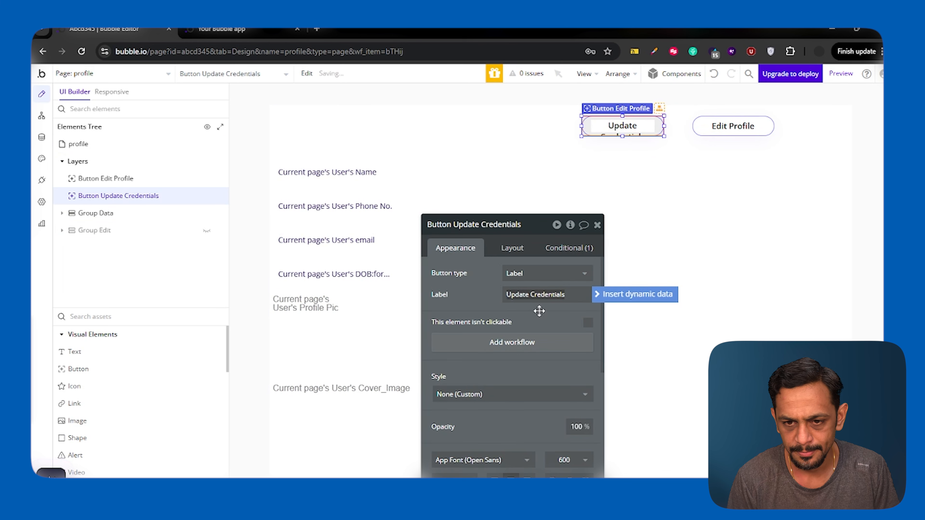
pyautogui.click(597, 225)
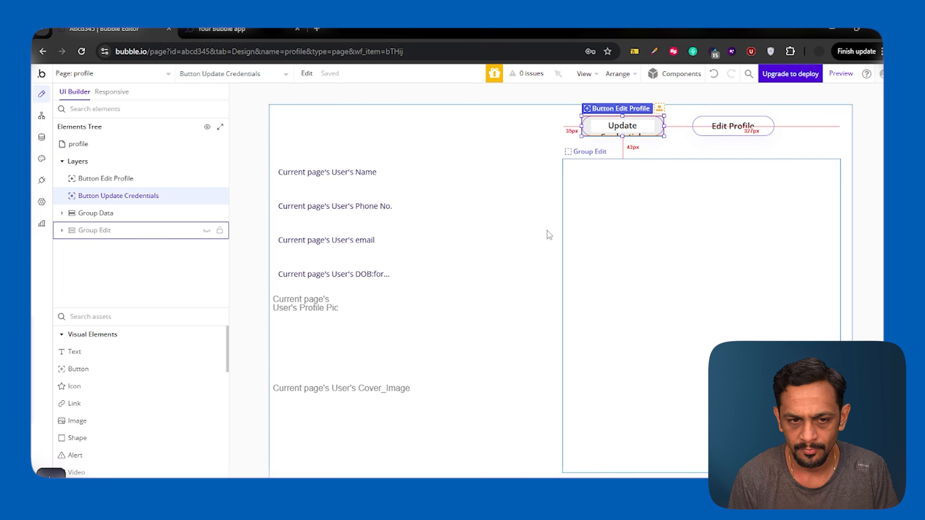
pyautogui.click(128, 319)
pyautogui.write('group')
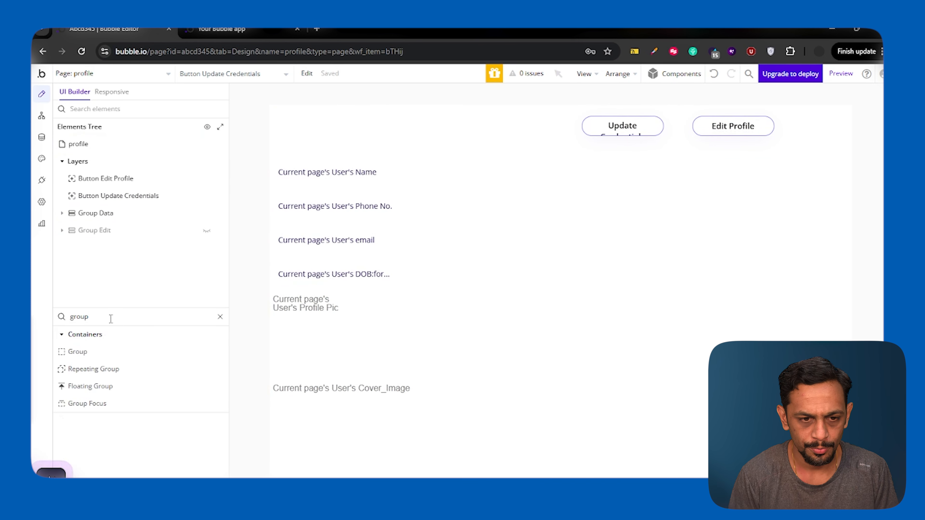
# Step: Draw a plain group, move it to page level beside Group Data and Group Edit, and name it Group Credentials
pyautogui.click(84, 353)
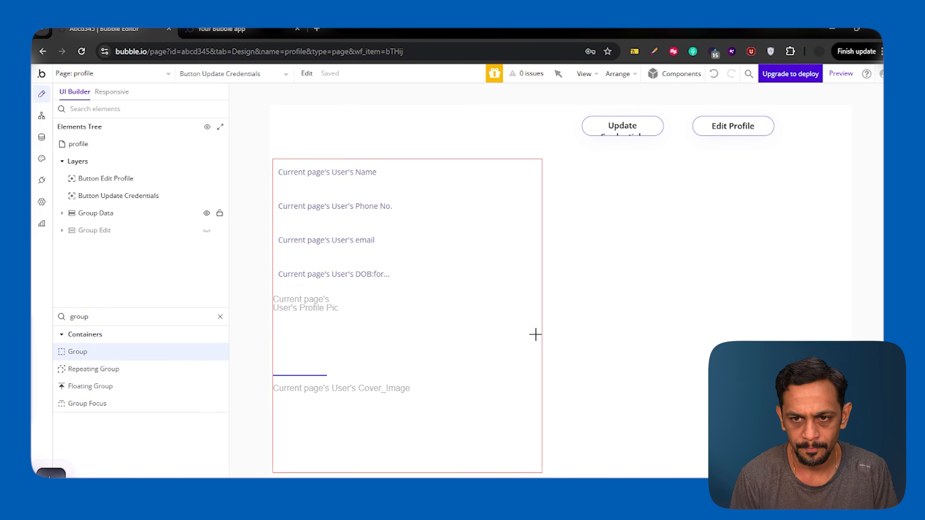
pyautogui.click(591, 444)
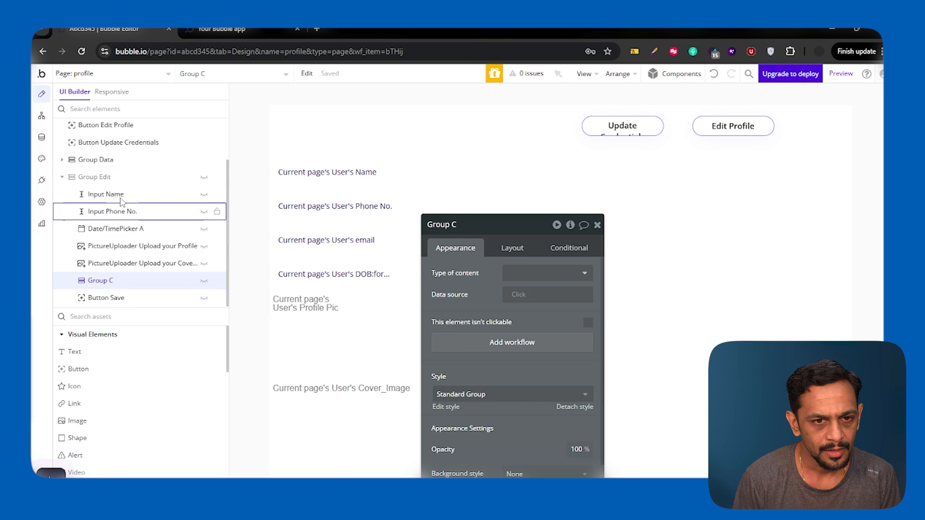
pyautogui.moveTo(86, 281); pyautogui.dragTo(88, 175)
pyautogui.click(466, 225)
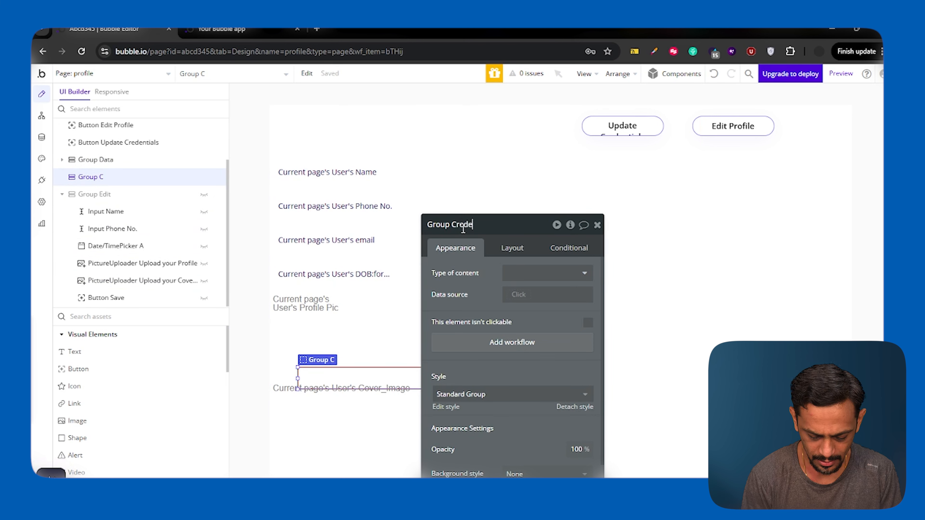
pyautogui.click(457, 285)
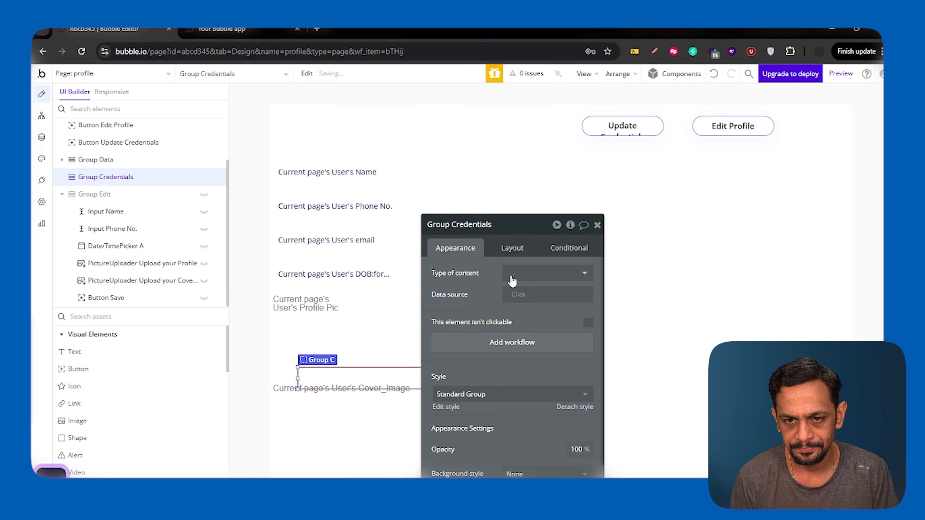
pyautogui.click(597, 225)
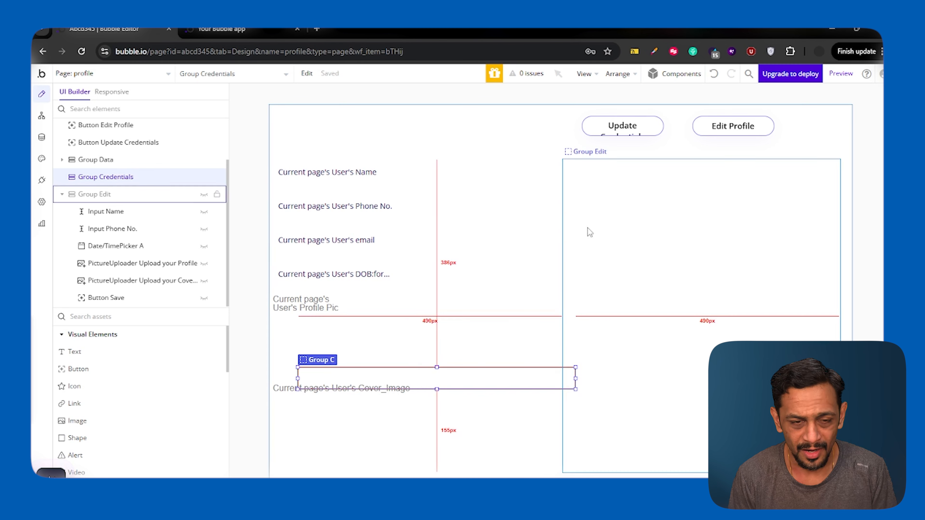
pyautogui.scroll(2, 131, 221)
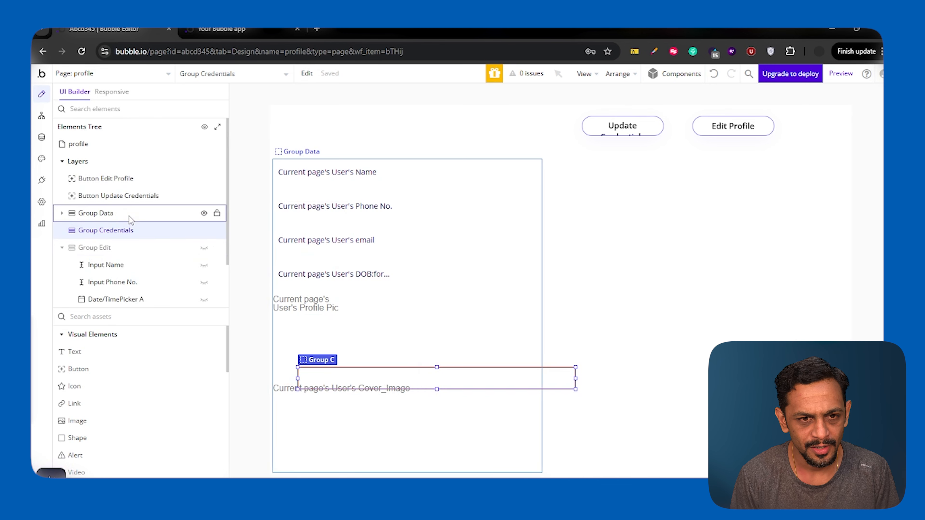
pyautogui.click(394, 142)
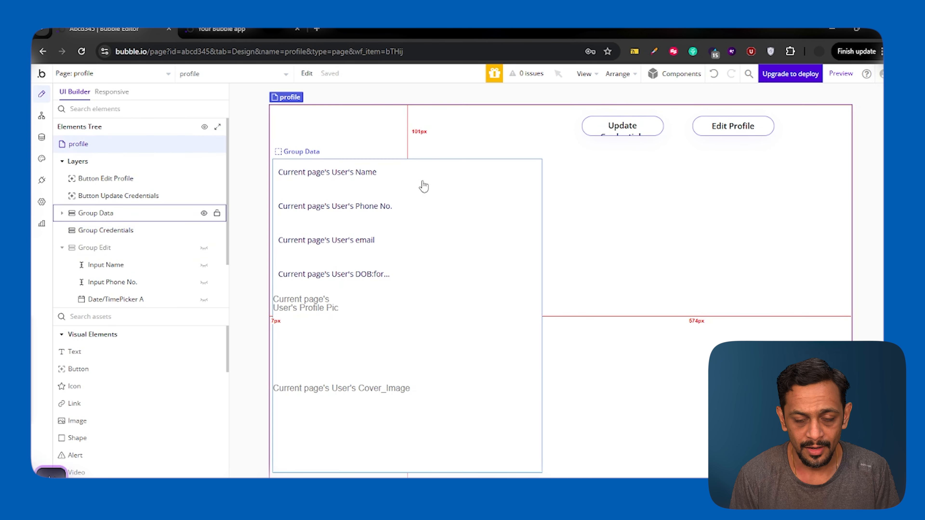
# Step: Set the profile page's container layout to Column
pyautogui.doubleClick(433, 135)
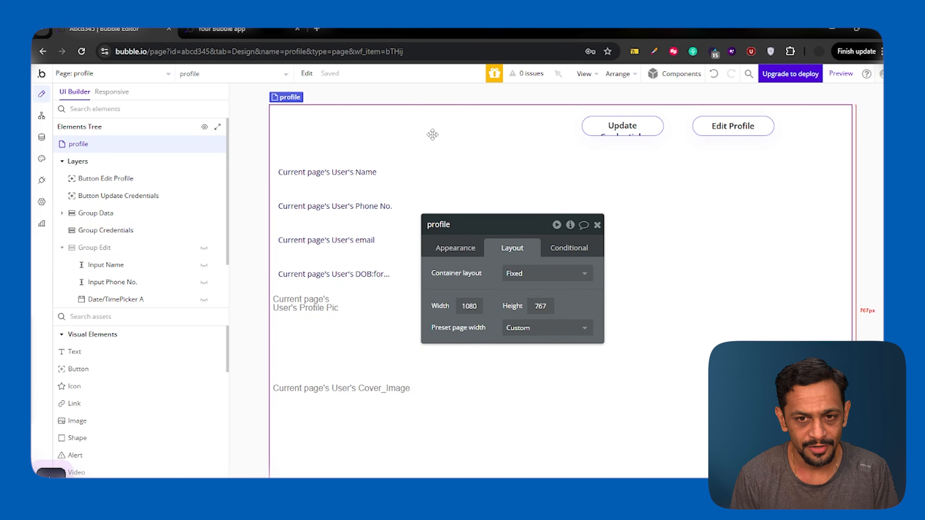
pyautogui.click(519, 276)
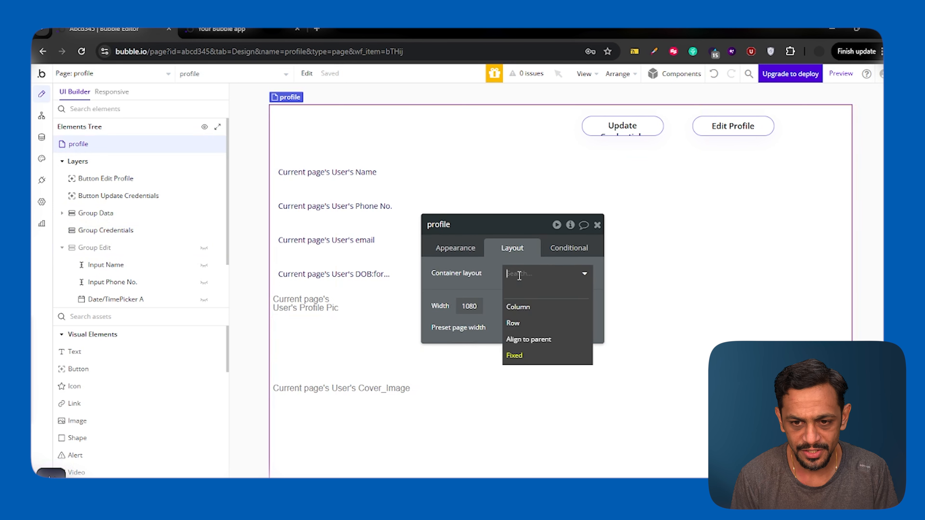
pyautogui.click(521, 308)
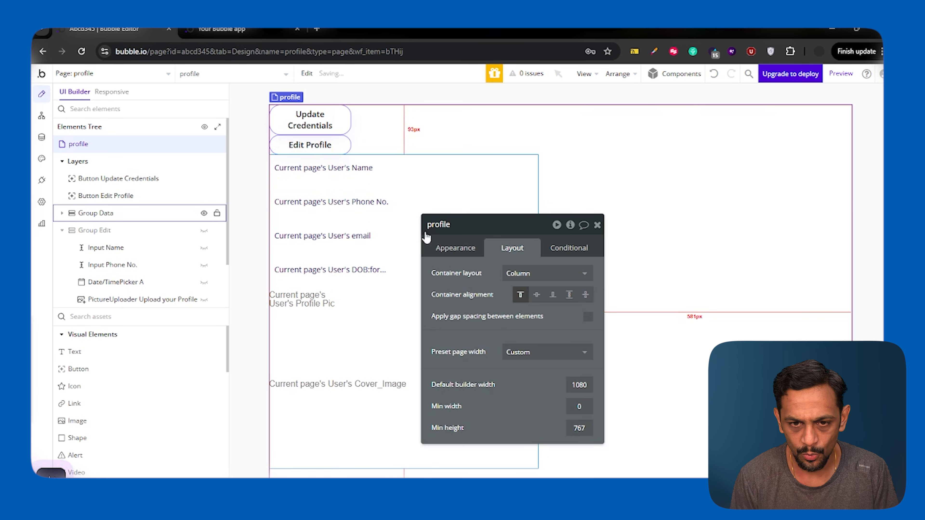
pyautogui.click(597, 225)
# Step: Wrap the Update Credentials and Edit Profile buttons in a right-aligned row container
pyautogui.doubleClick(318, 124)
pyautogui.keyDown('shift'); pyautogui.click(317, 144); pyautogui.keyUp('shift')
pyautogui.rightClick(319, 143)
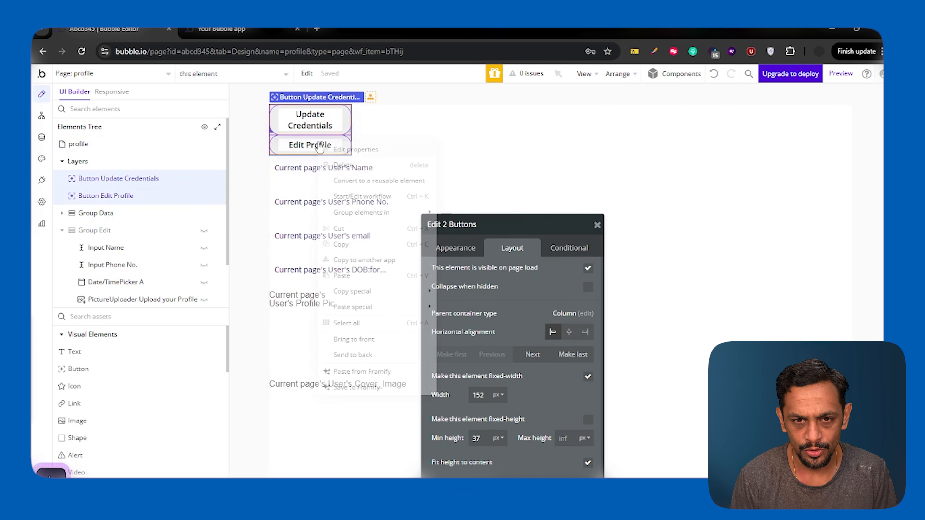
pyautogui.moveTo(388, 215)
pyautogui.click(466, 229)
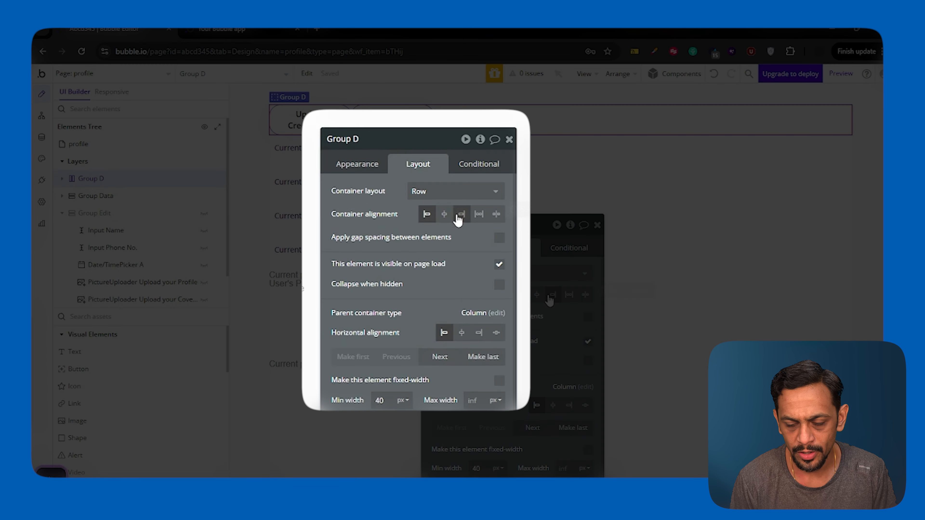
pyautogui.click(551, 295)
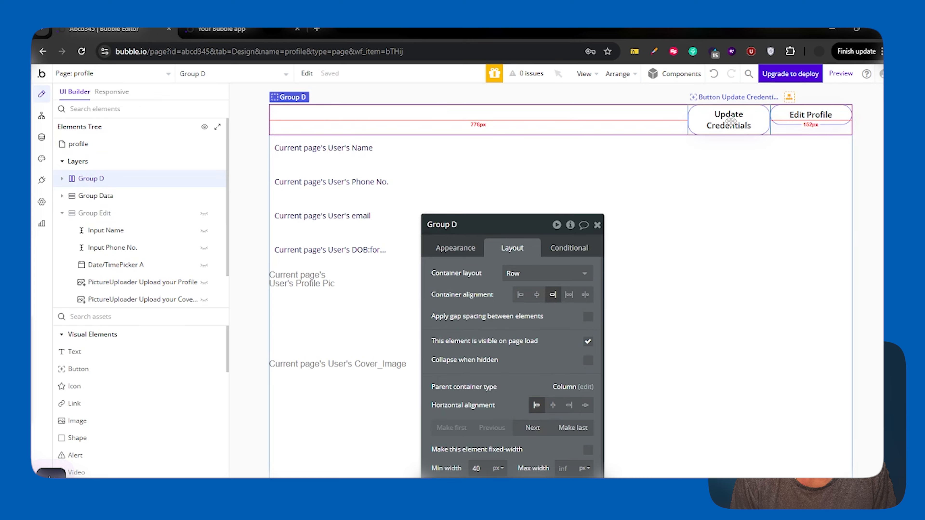
# Step: Set both the Update Credentials and Edit Profile buttons to 250 px wide
pyautogui.click(728, 119)
pyautogui.doubleClick(382, 321)
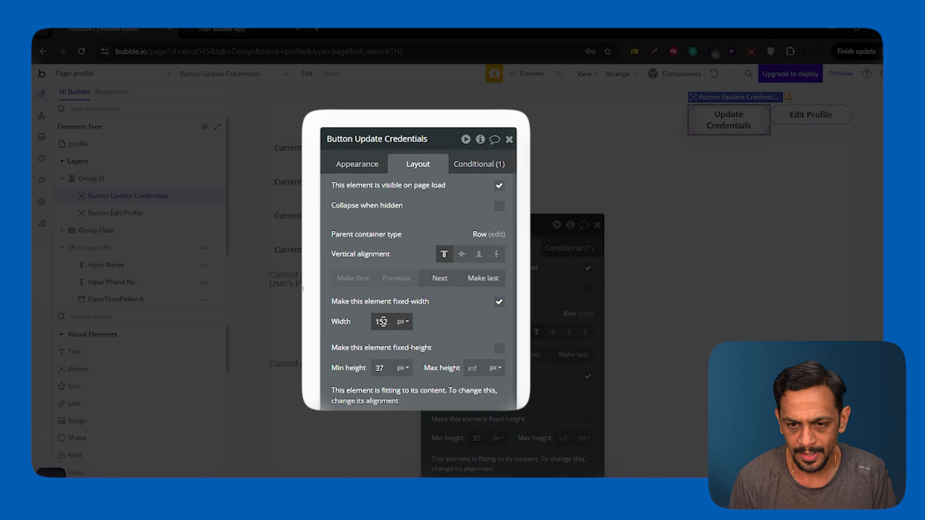
pyautogui.write('250')
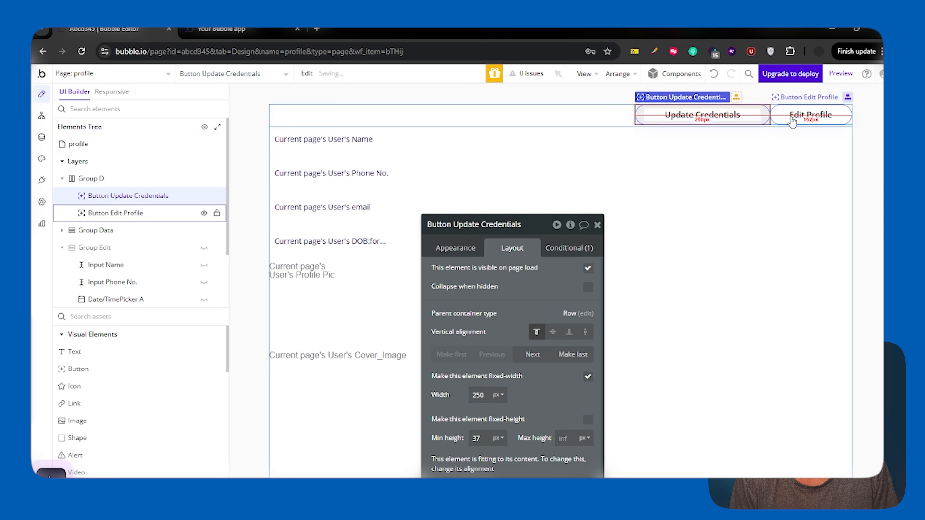
pyautogui.click(793, 120)
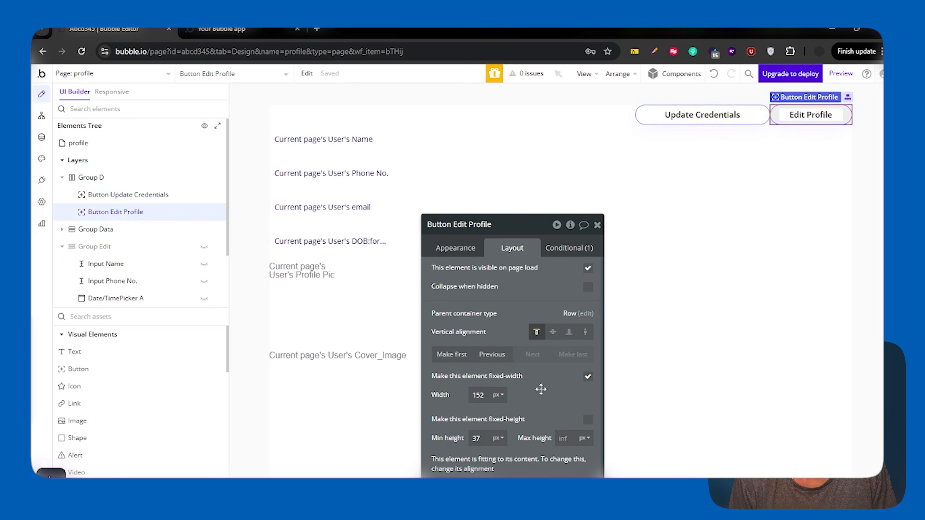
pyautogui.write('250')
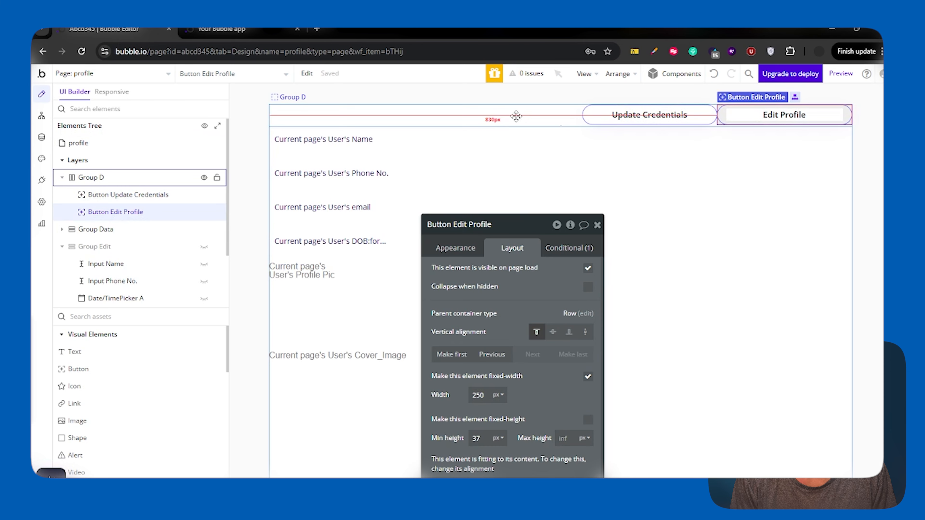
# Step: Give the Group D button row a 20 px column gap
pyautogui.click(514, 117)
pyautogui.click(588, 316)
pyautogui.click(576, 359)
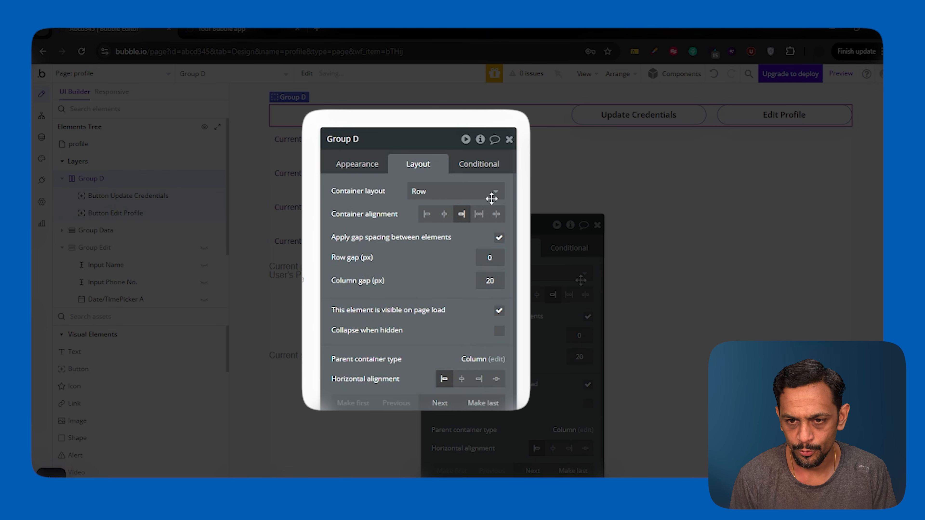
pyautogui.click(491, 208)
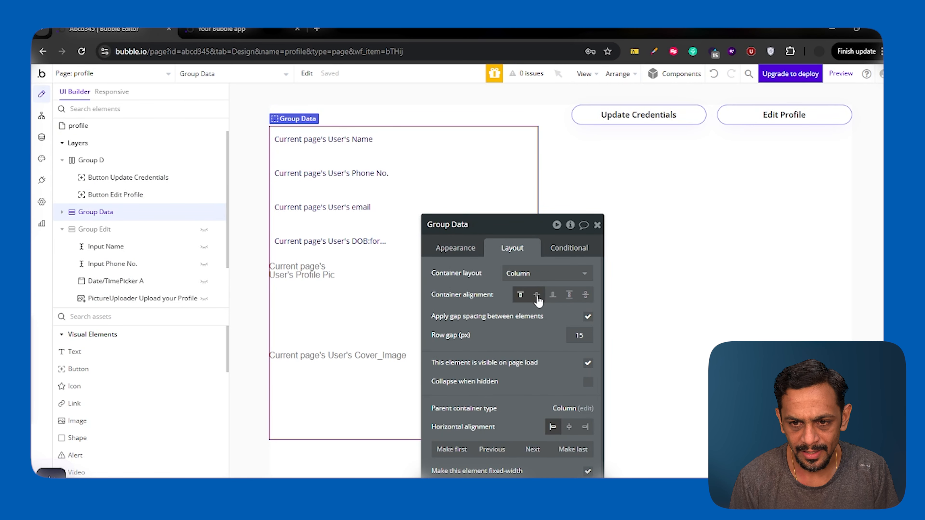
# Step: Centre Group Data horizontally and give the profile page a 30 px row gap
pyautogui.click(569, 427)
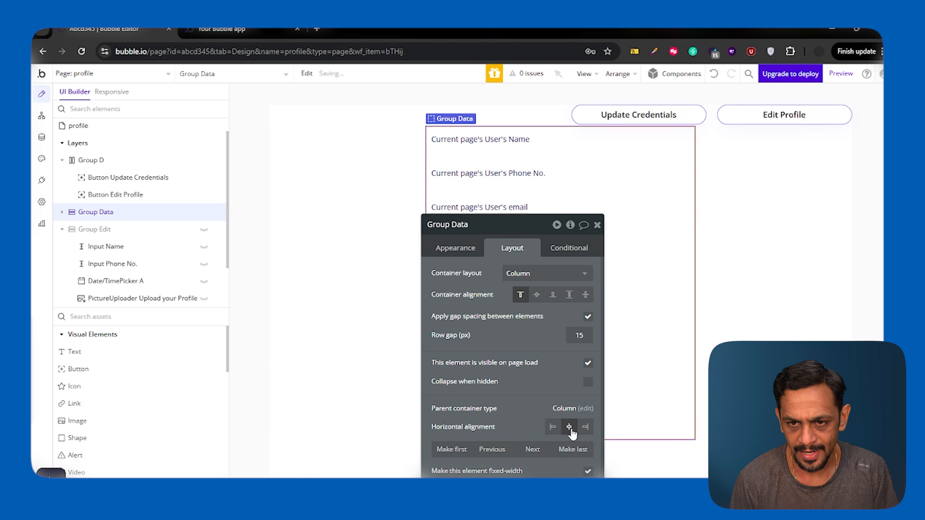
pyautogui.click(343, 184)
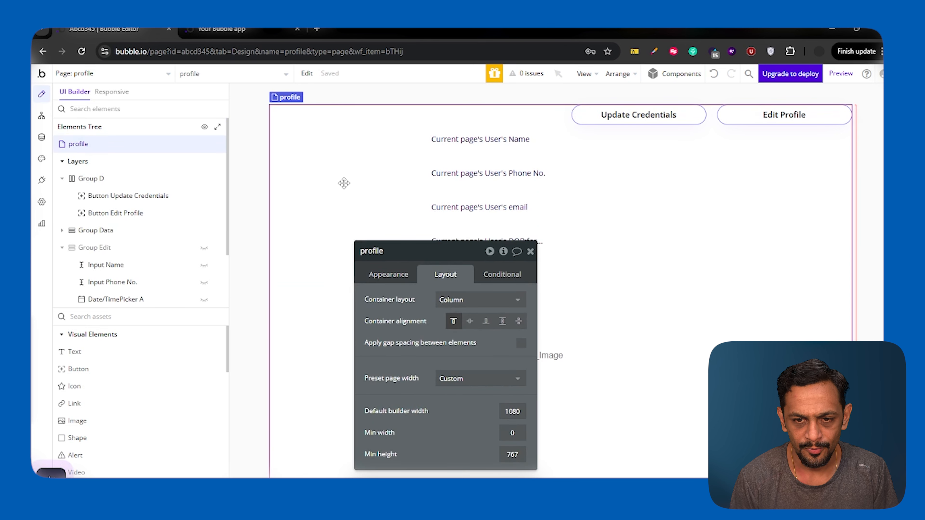
pyautogui.click(520, 342)
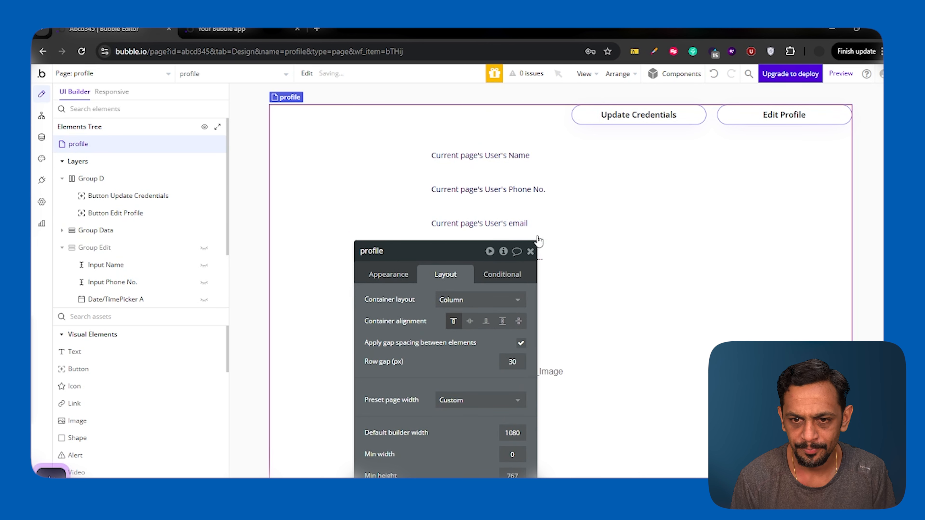
pyautogui.click(530, 252)
# Step: Inspect Group Data's and Group Edit's layout settings, then start renaming Group D
pyautogui.click(120, 234)
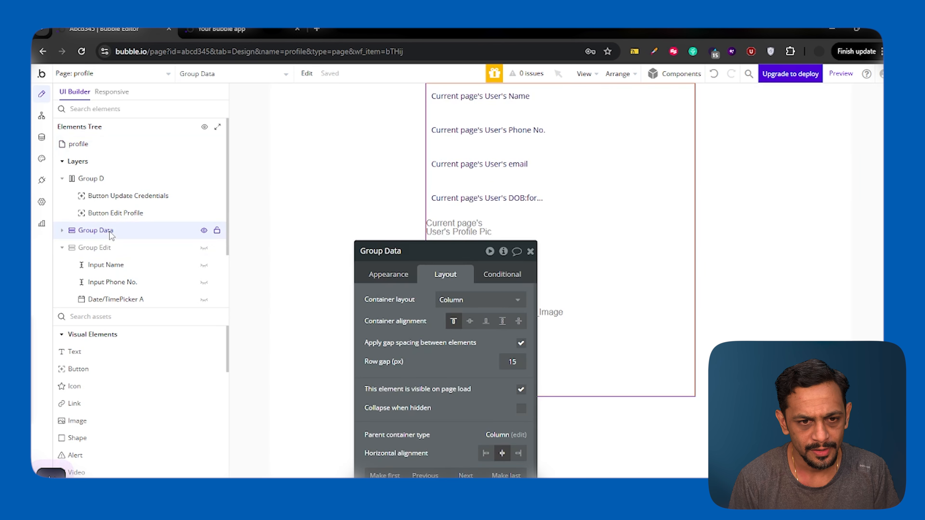
pyautogui.click(108, 249)
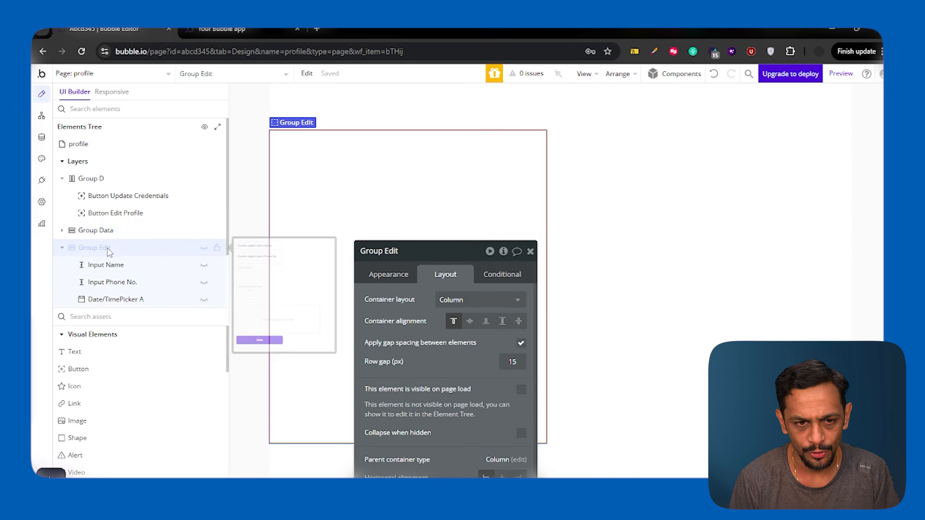
pyautogui.click(91, 181)
pyautogui.click(389, 252)
# Step: Rename the button row Group D to Group Buttons
pyautogui.press('BackSpace')
pyautogui.write('Butons')
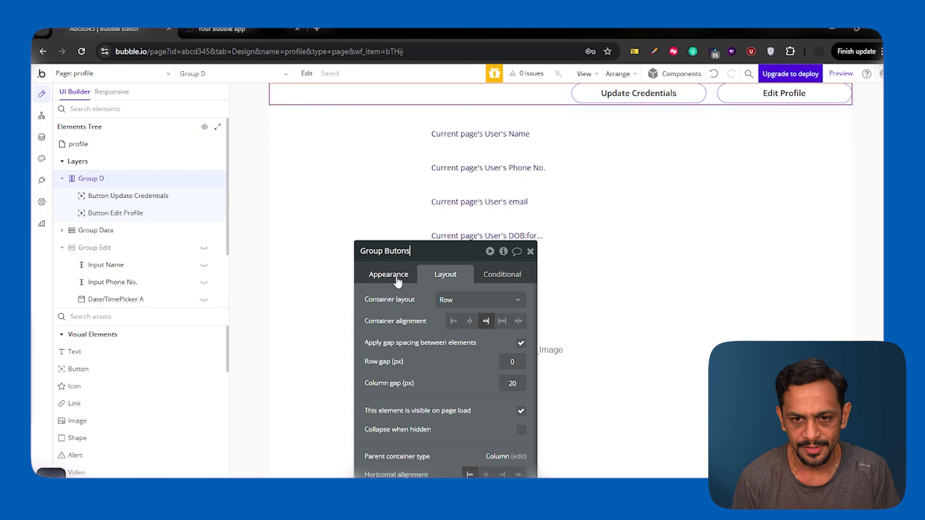
pyautogui.write('t')
pyautogui.press('Return')
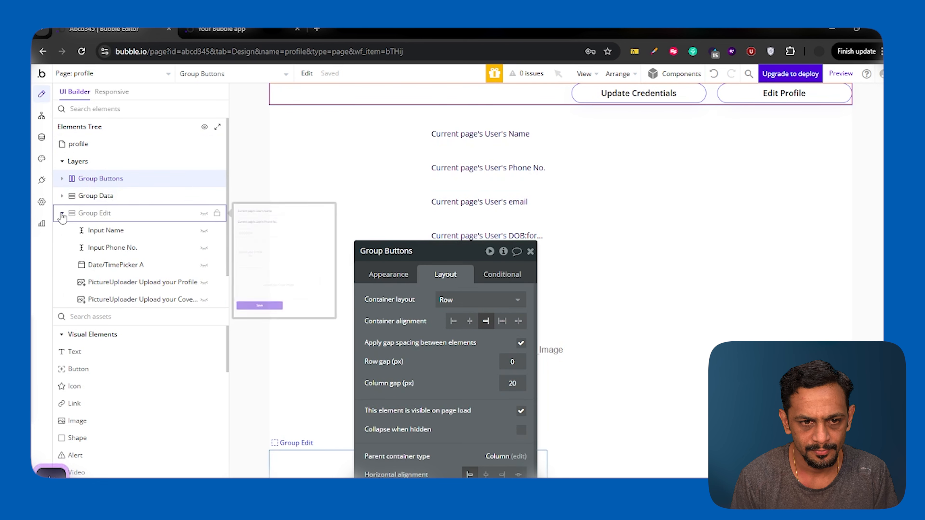
# Step: Make Group Credentials collapse when hidden, hidden on page load, and horizontally centred
pyautogui.click(110, 212)
pyautogui.click(119, 233)
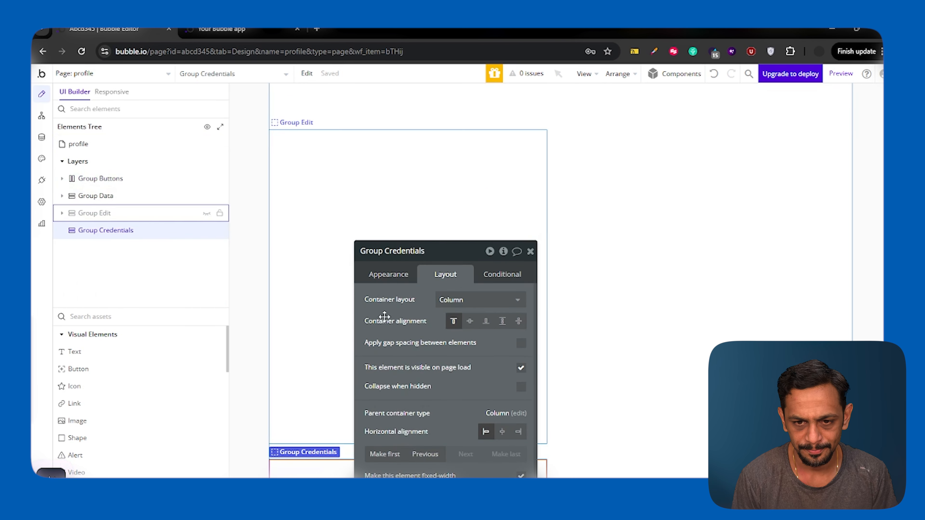
pyautogui.click(521, 387)
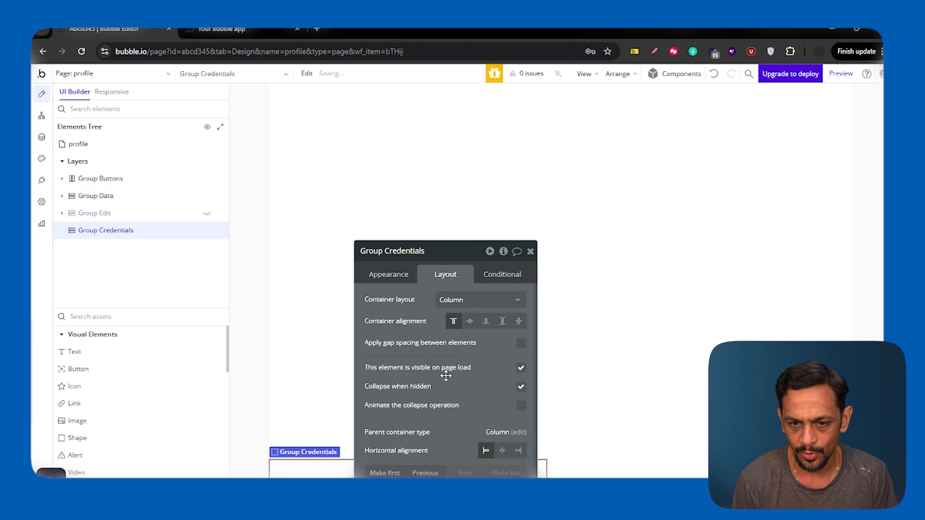
pyautogui.click(521, 368)
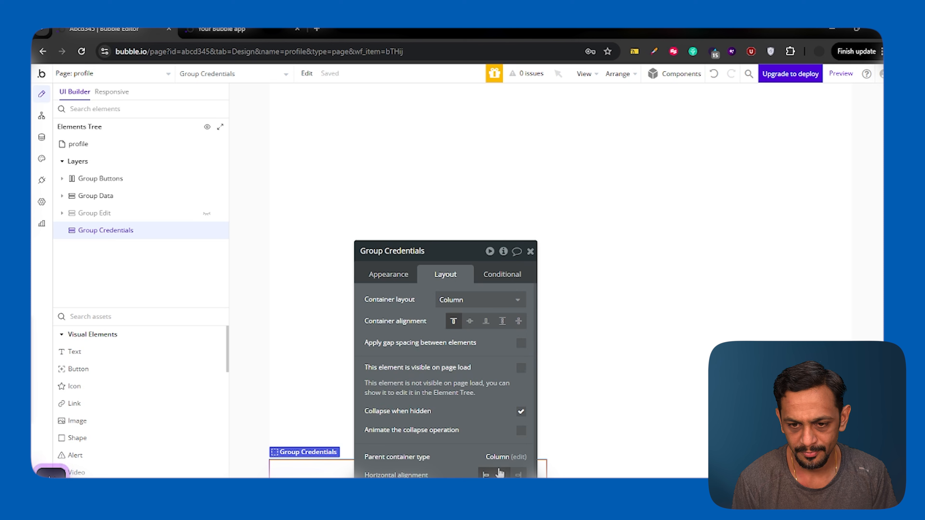
pyautogui.click(500, 472)
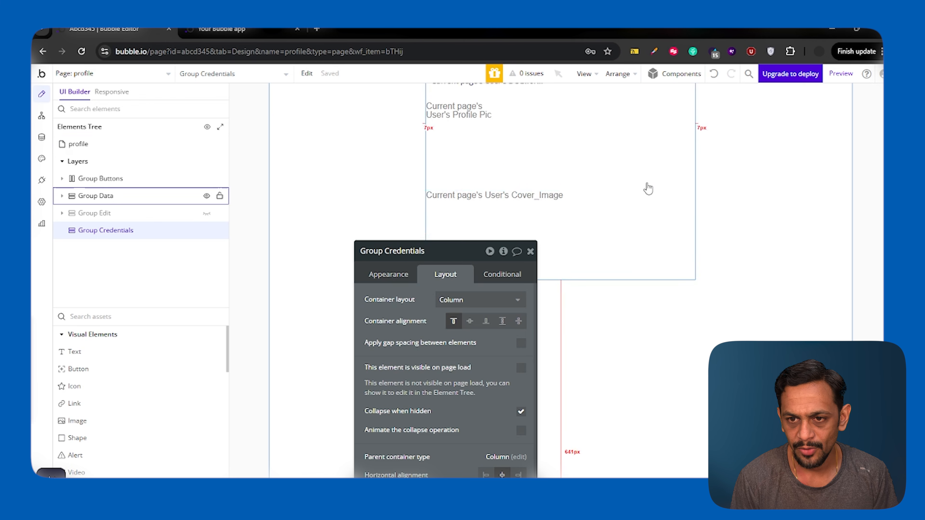
# Step: Tick Collapse when hidden on Group Data and Group Edit, then reopen Group Credentials' settings
pyautogui.click(531, 251)
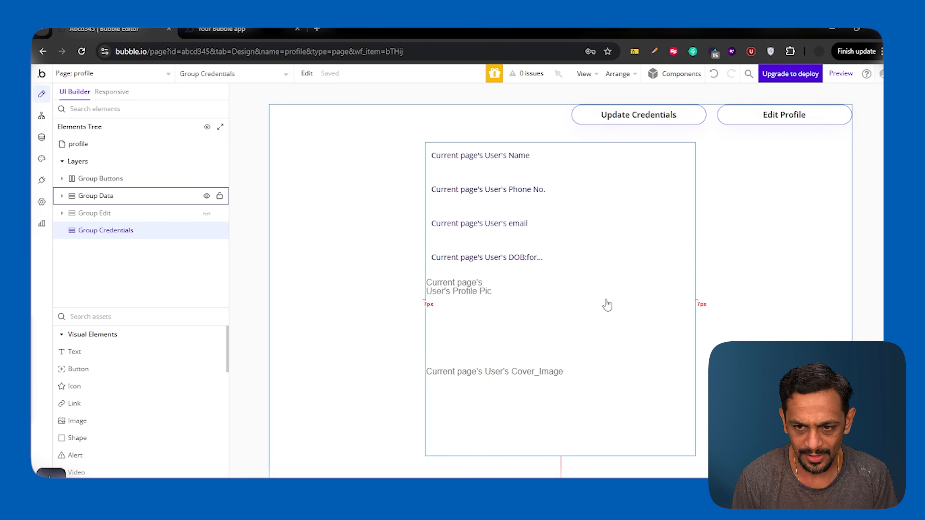
pyautogui.doubleClick(607, 306)
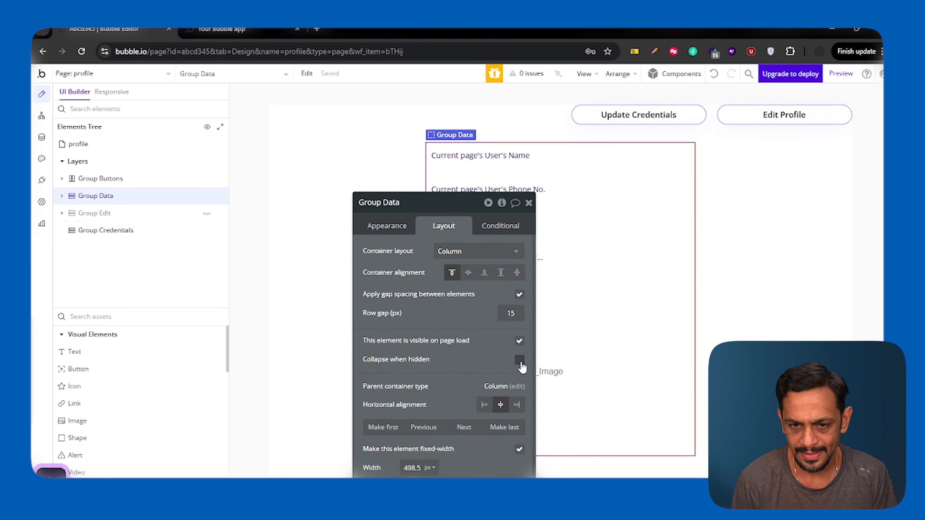
pyautogui.click(520, 362)
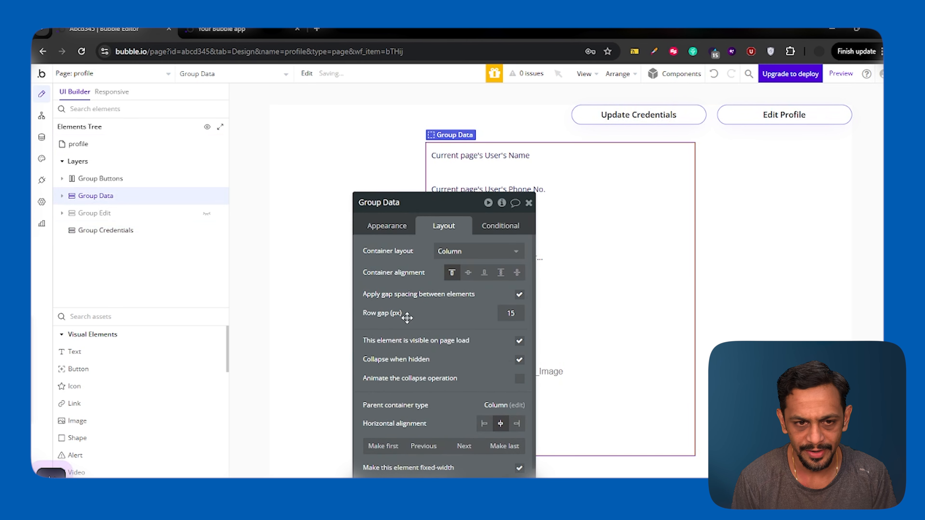
pyautogui.click(107, 218)
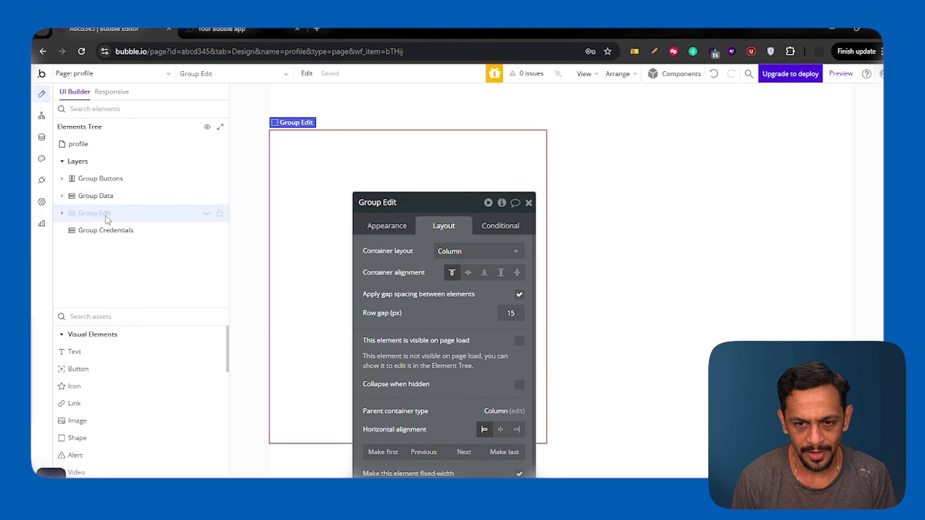
pyautogui.click(520, 385)
pyautogui.click(529, 203)
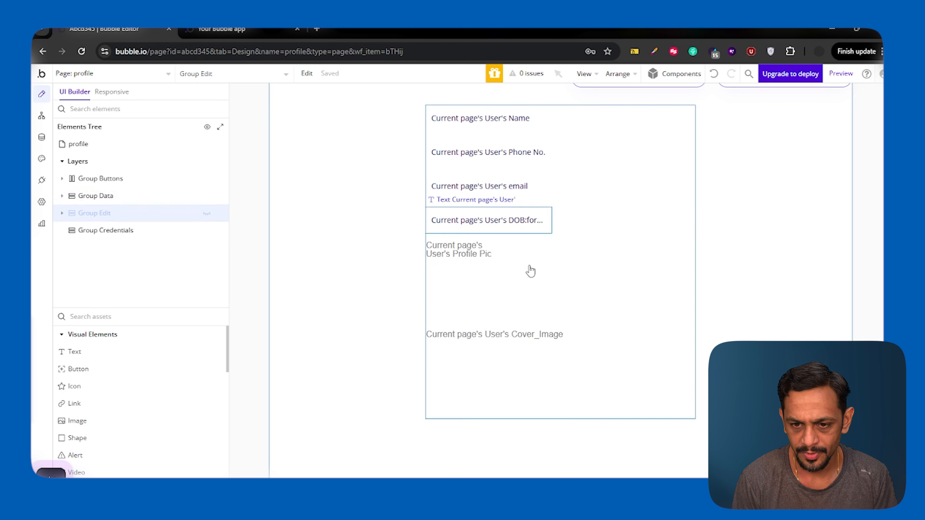
pyautogui.doubleClick(537, 446)
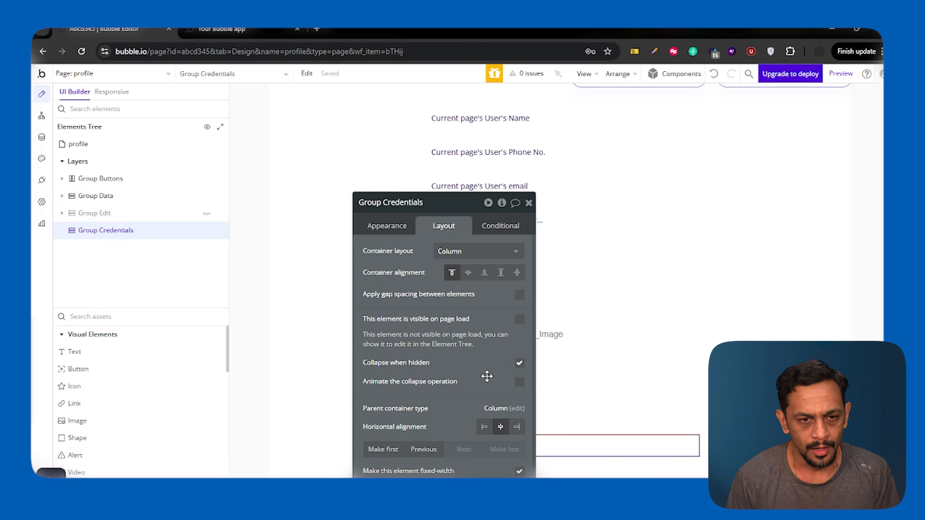
# Step: Add an input to Group Credentials with placeholder 'New Email' and Email content format
pyautogui.click(528, 203)
pyautogui.click(134, 316)
pyautogui.write('input')
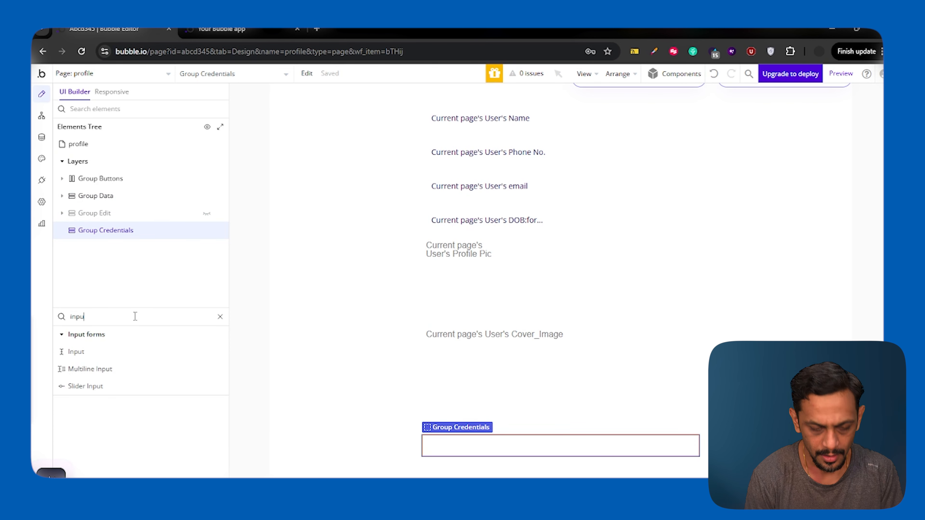
pyautogui.click(83, 357)
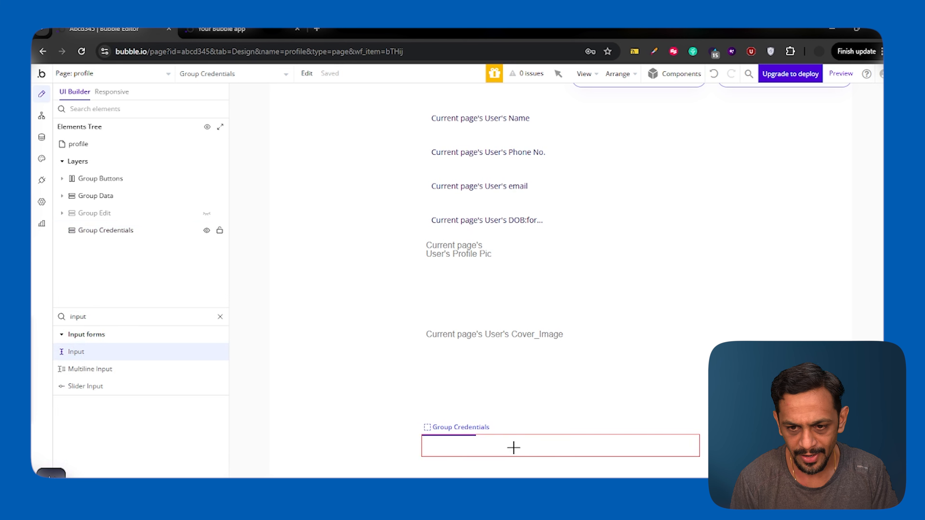
pyautogui.click(514, 451)
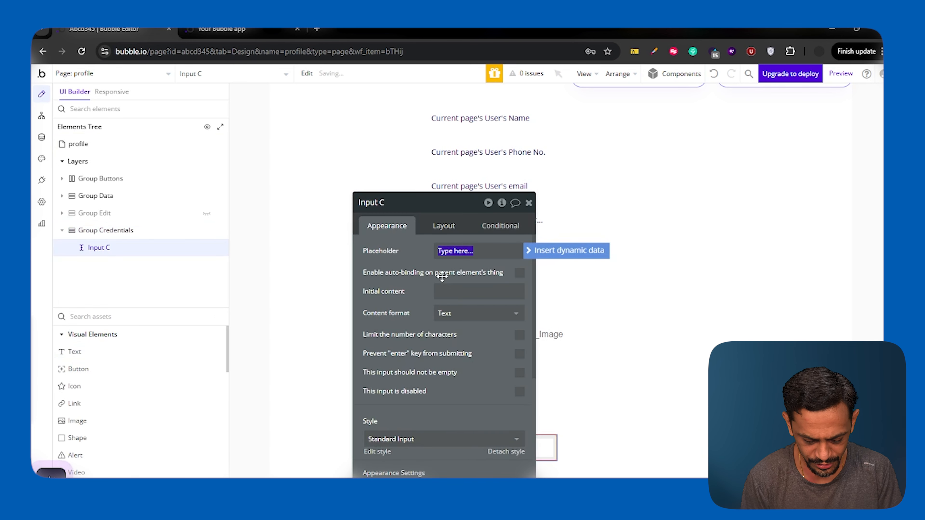
pyautogui.write('New')
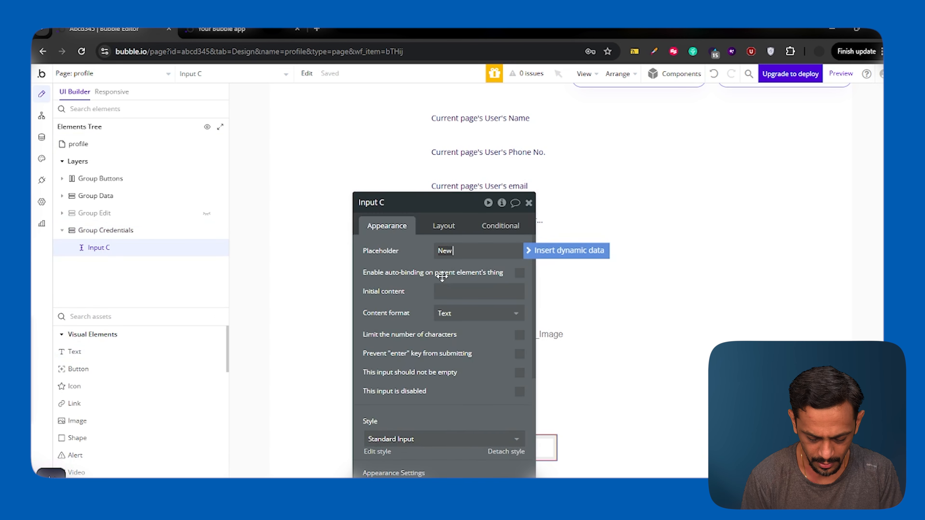
pyautogui.write(' Email')
pyautogui.moveTo(404, 270); pyautogui.dragTo(268, 220)
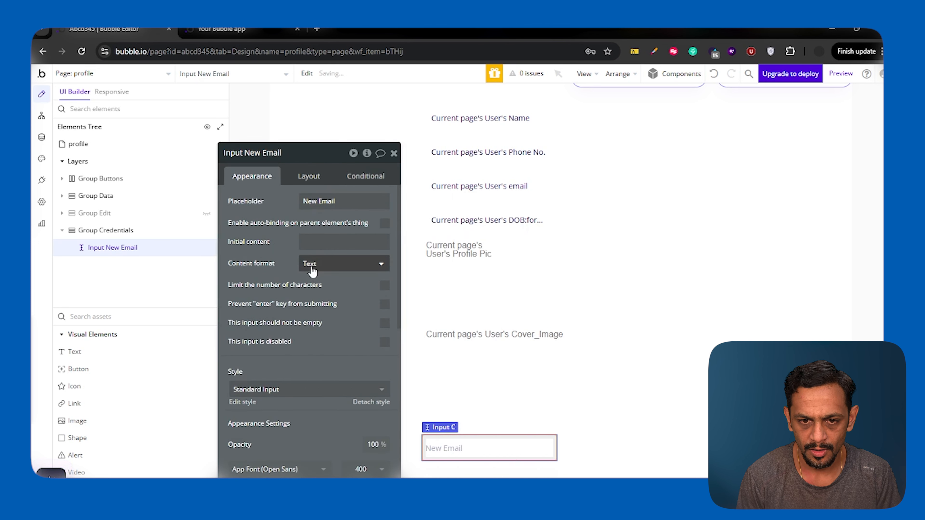
pyautogui.click(311, 267)
pyautogui.click(315, 313)
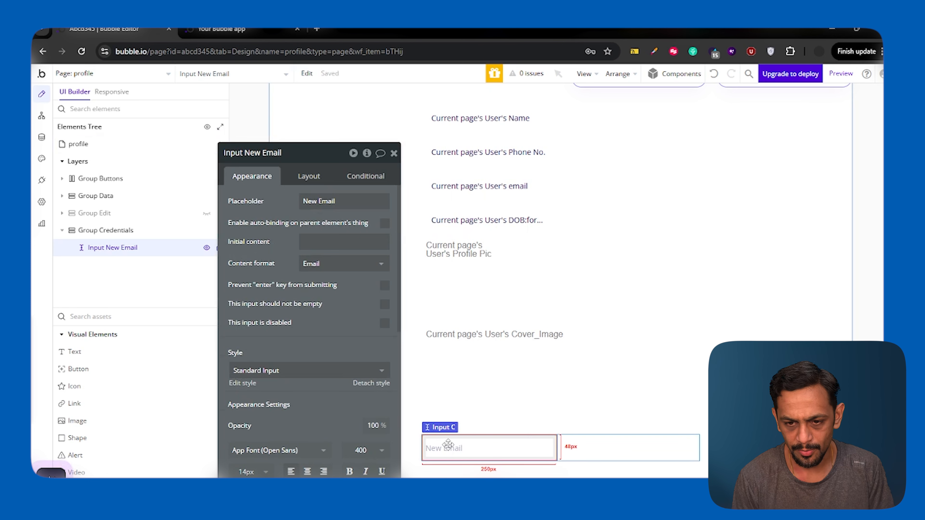
# Step: Duplicate it as a 'New Password' input with Password content format
pyautogui.hotkey('ctrl', 'd')
pyautogui.moveTo(303, 201); pyautogui.dragTo(353, 267)
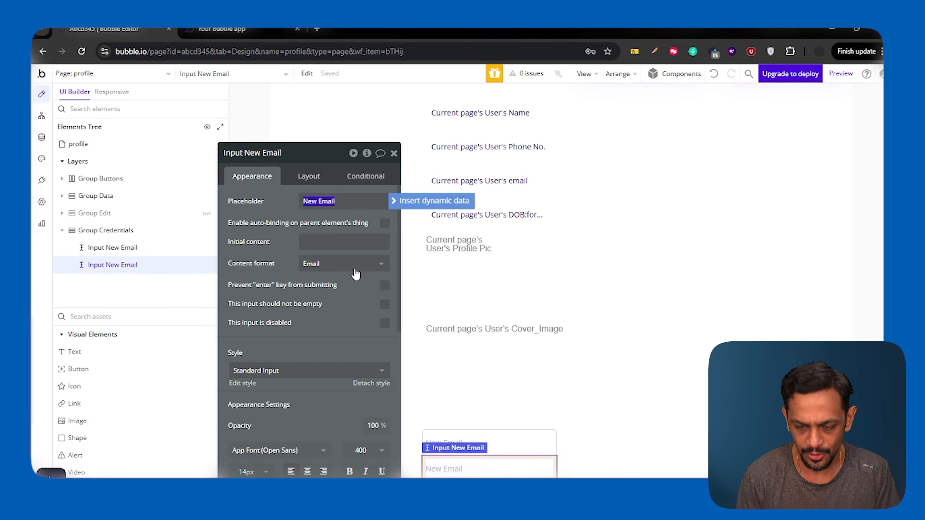
pyautogui.write('New Password')
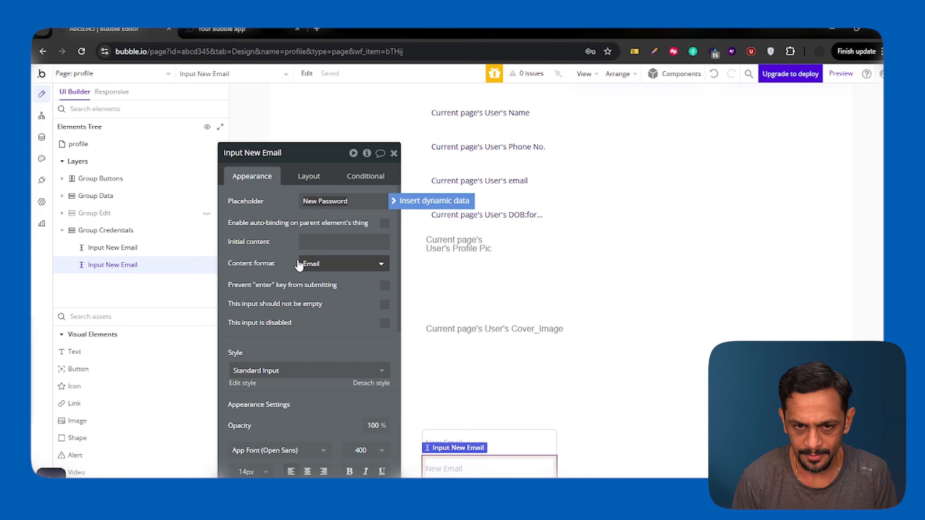
pyautogui.click(268, 245)
pyautogui.click(331, 266)
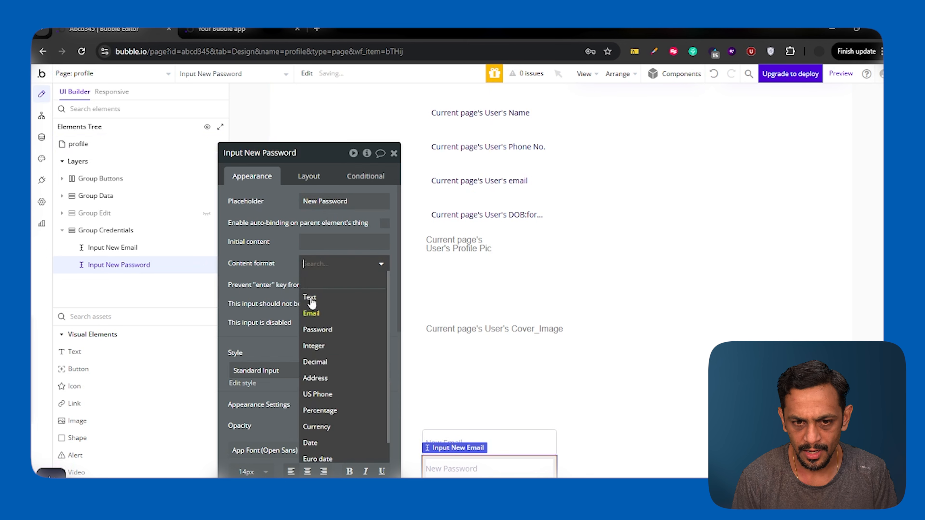
pyautogui.click(317, 330)
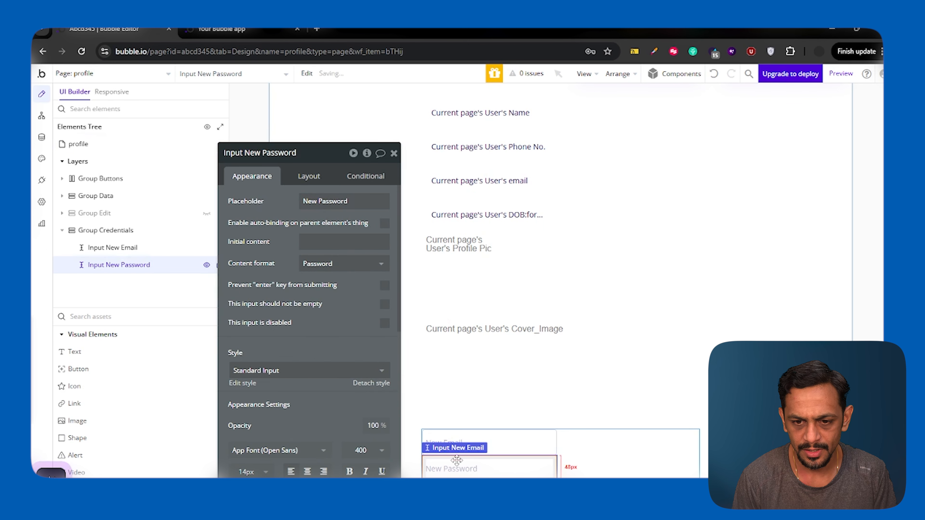
# Step: Duplicate the password input and change its placeholder to 'Old Password'
pyautogui.hotkey('ctrl', 'v')
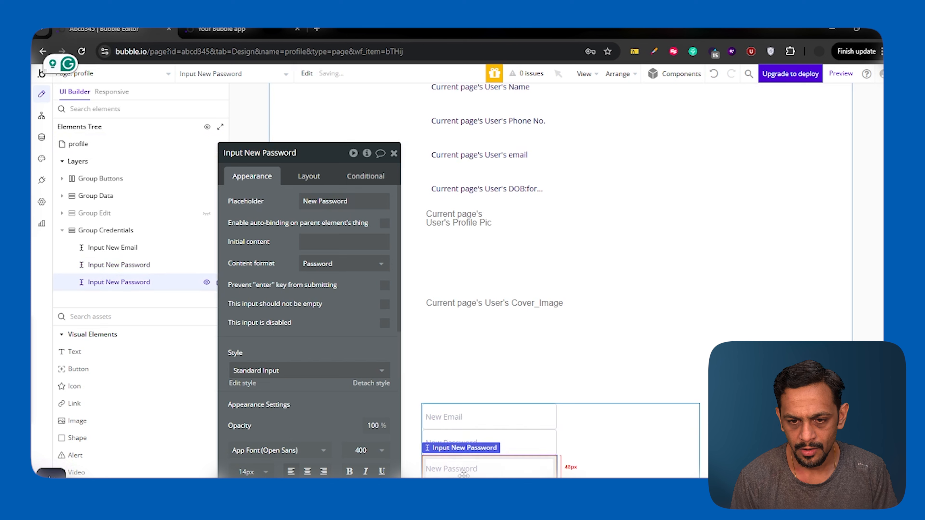
pyautogui.click(320, 199)
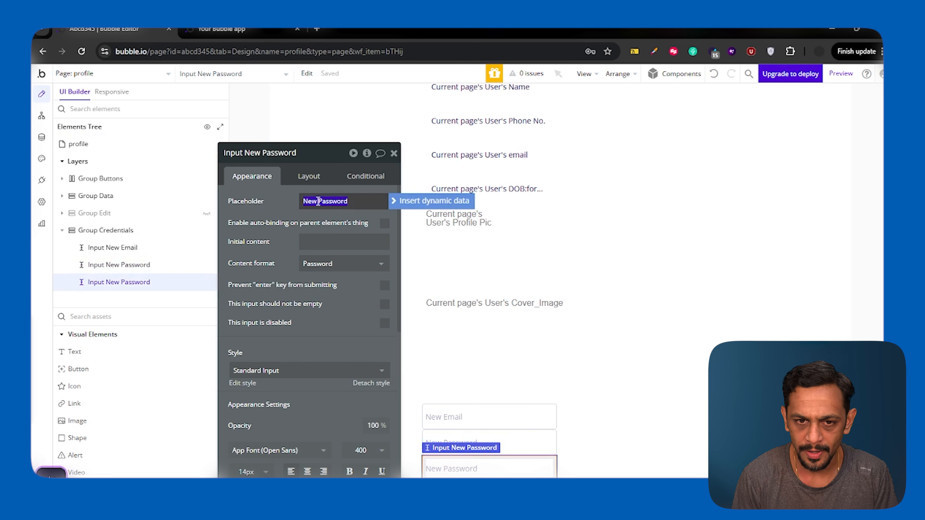
pyautogui.click(318, 200)
pyautogui.press('BackSpace')
pyautogui.press('BackSpace')
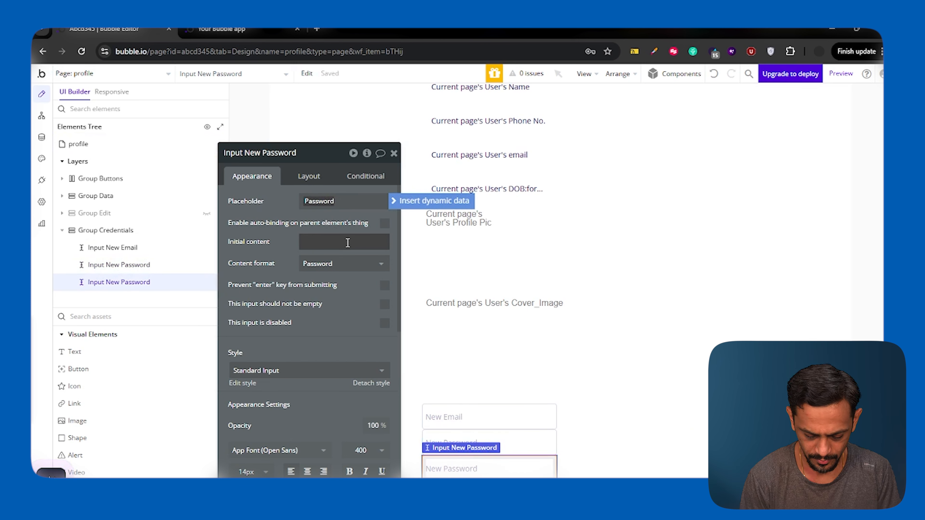
pyautogui.write('Old')
pyautogui.click(279, 234)
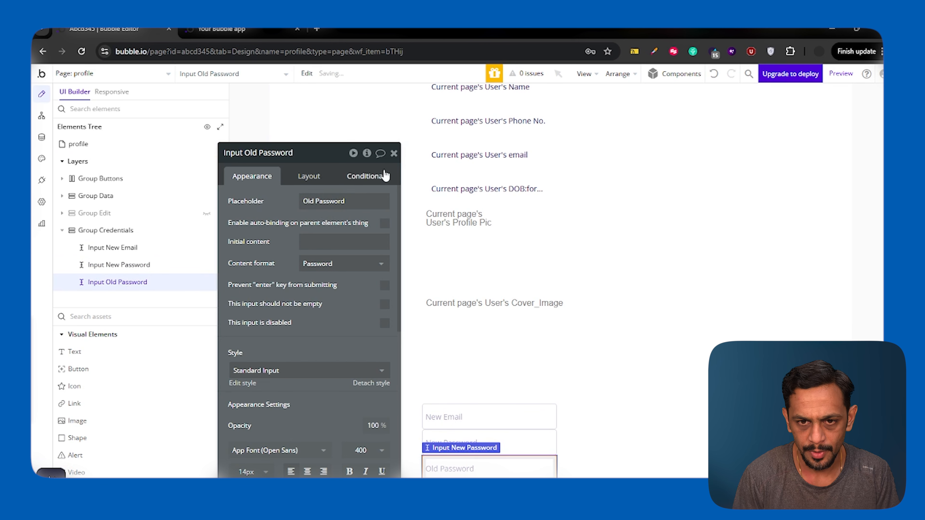
pyautogui.click(394, 153)
pyautogui.doubleClick(572, 437)
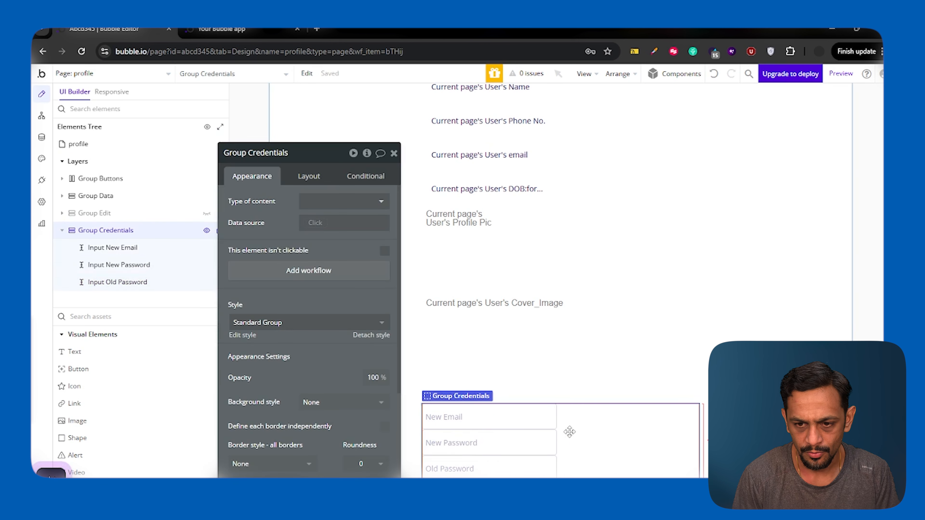
# Step: Place a button below the three inputs in Group Credentials with the label 'Update Credentials'
pyautogui.click(106, 369)
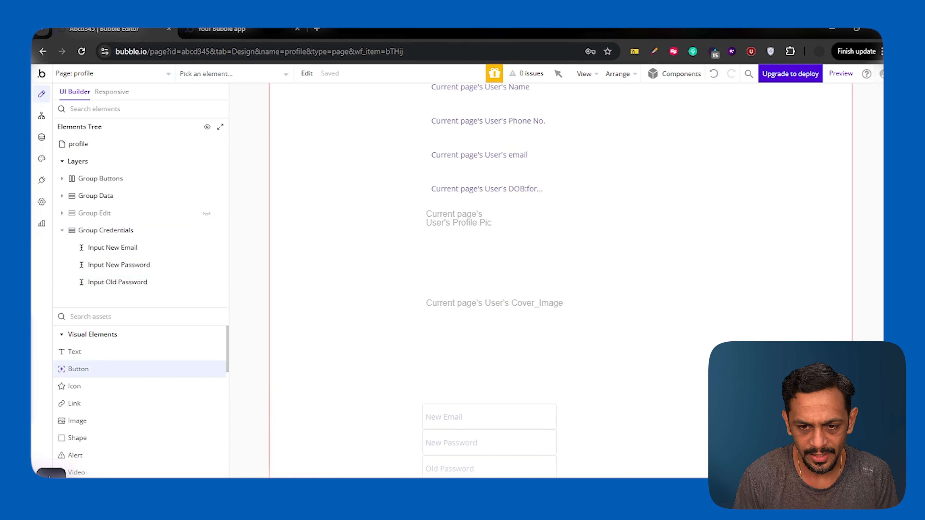
pyautogui.click(513, 473)
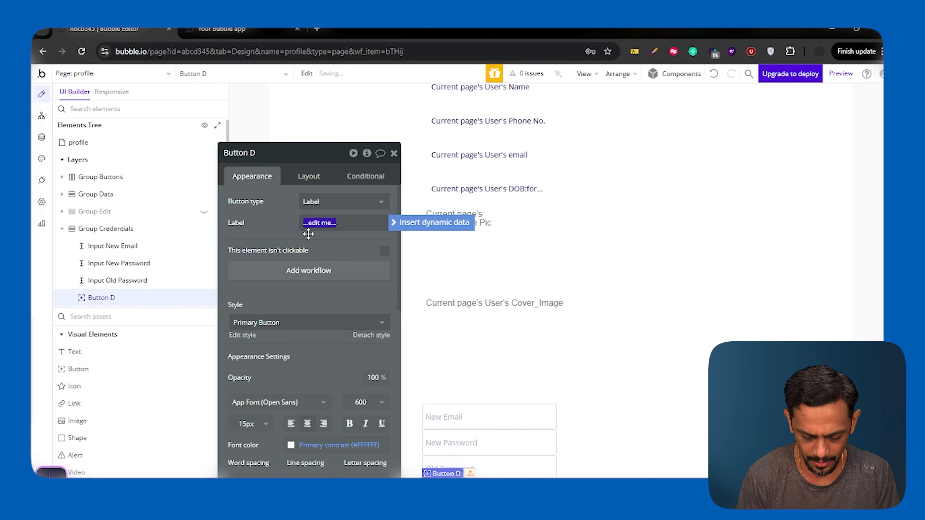
pyautogui.write('Update Crede')
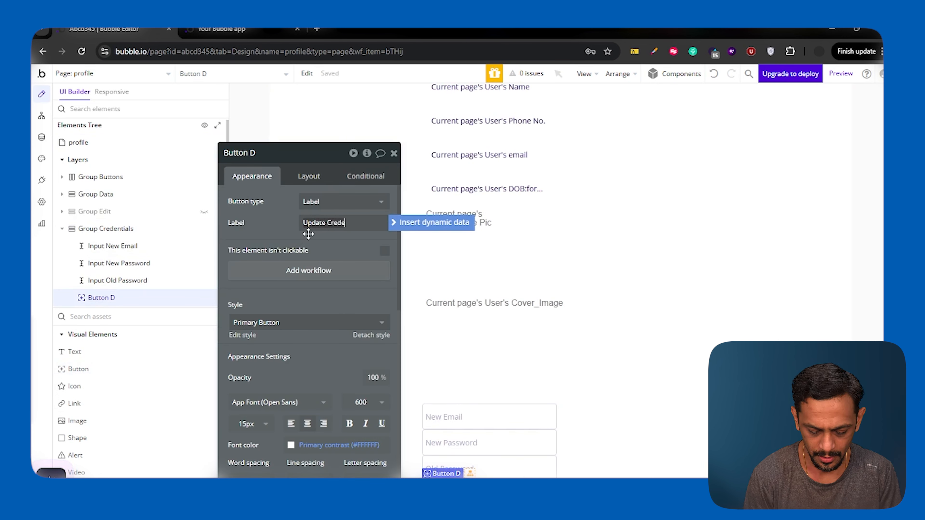
pyautogui.write('ntials')
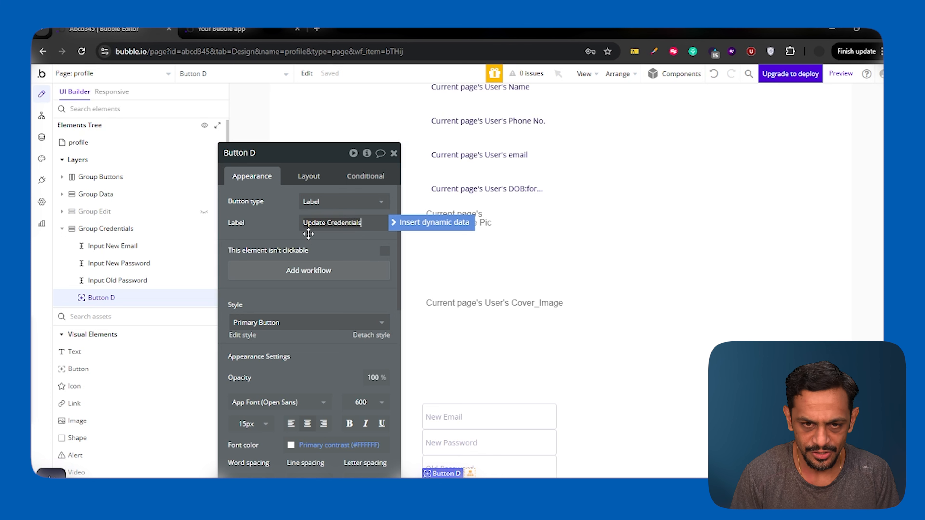
pyautogui.click(286, 226)
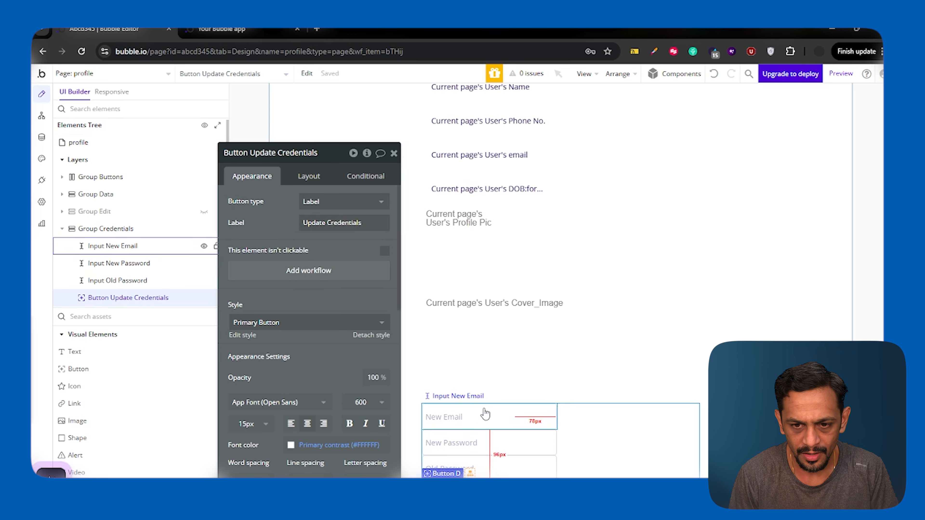
pyautogui.click(485, 417)
# Step: Check the layout sizes of the New Email, New Password and Old Password inputs
pyautogui.click(310, 176)
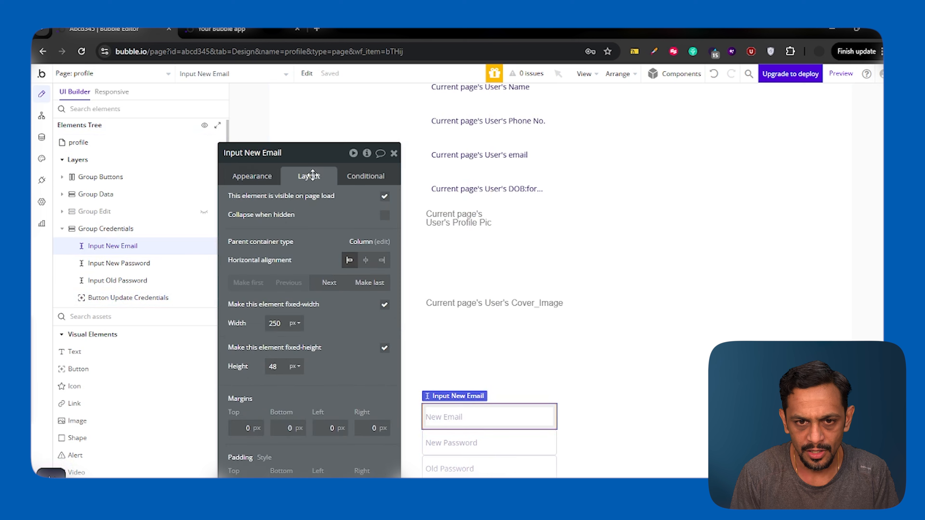
pyautogui.click(279, 371)
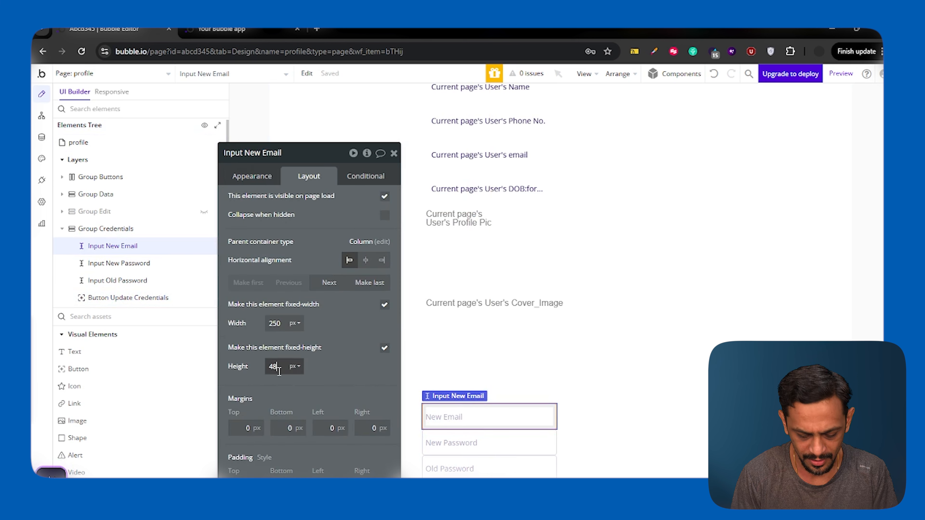
pyautogui.click(474, 443)
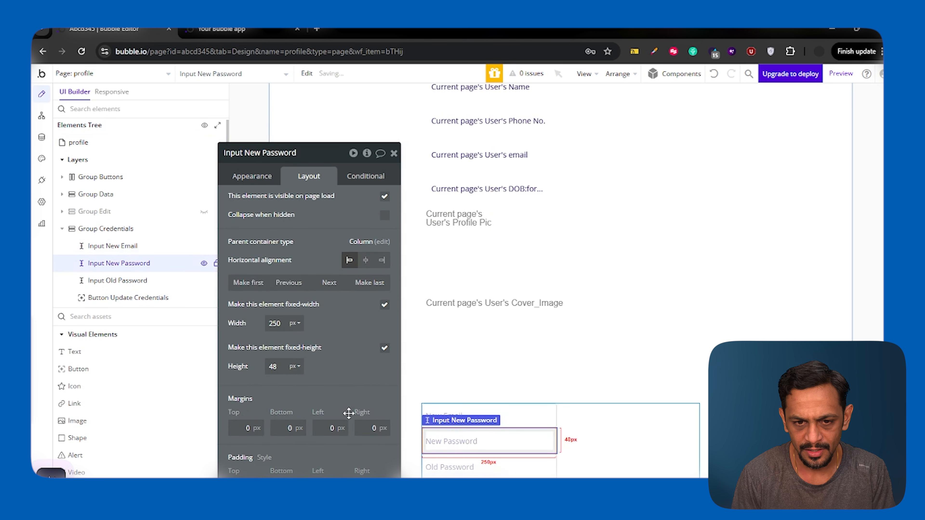
pyautogui.click(474, 465)
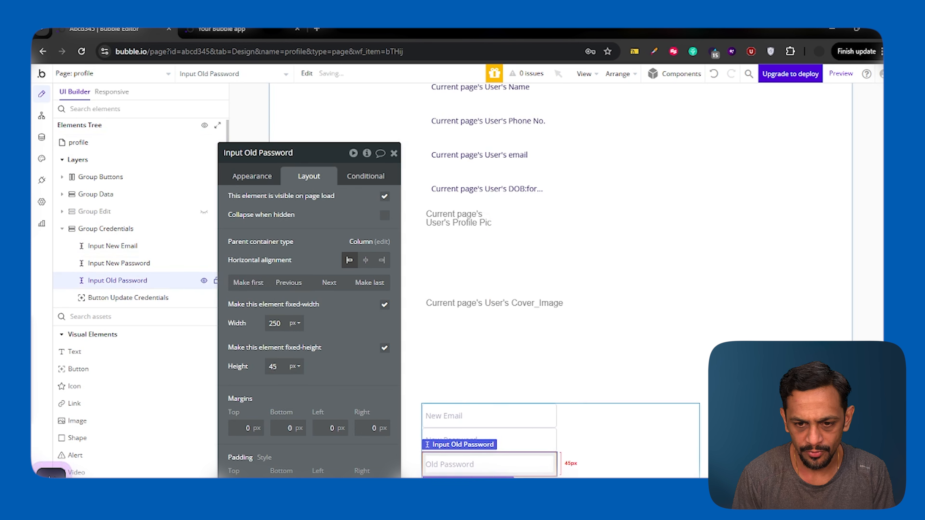
# Step: Give the Update Credentials button a 250 px minimum width and a fixed width
pyautogui.click(127, 297)
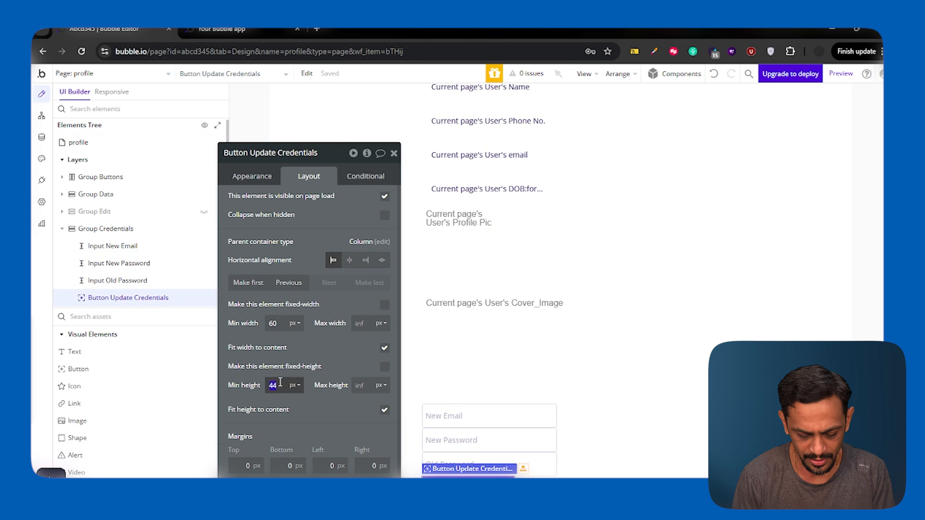
pyautogui.press('BackSpace')
pyautogui.press('BackSpace')
pyautogui.write('250')
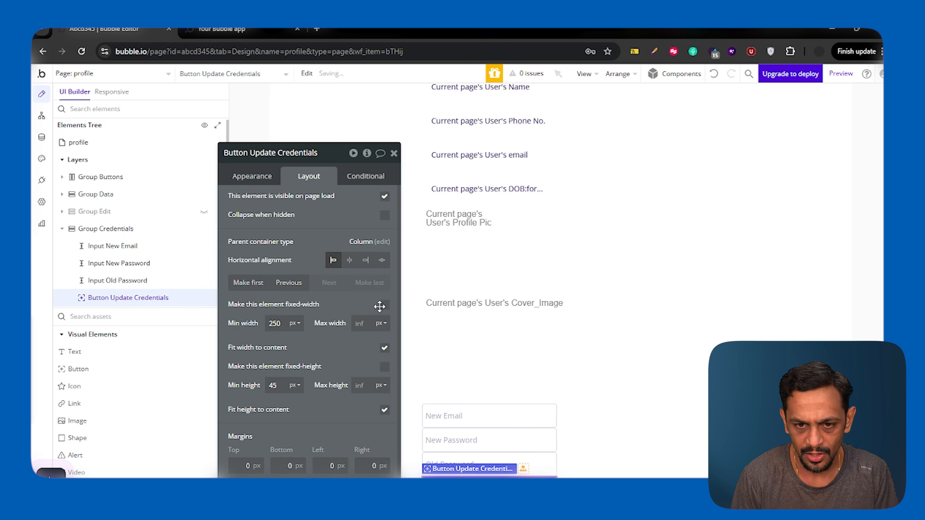
pyautogui.click(385, 305)
# Step: Turn on gap spacing in Group Credentials with a 20 px row gap
pyautogui.click(595, 415)
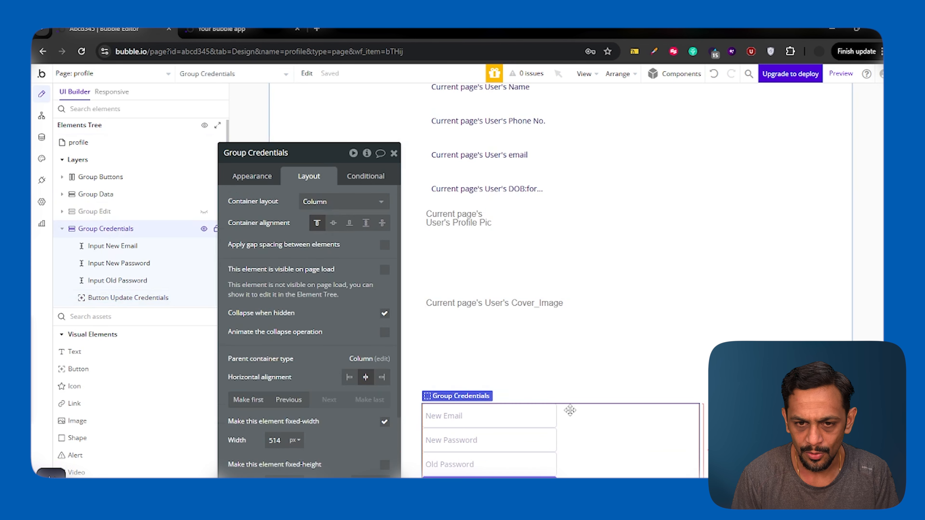
pyautogui.click(385, 247)
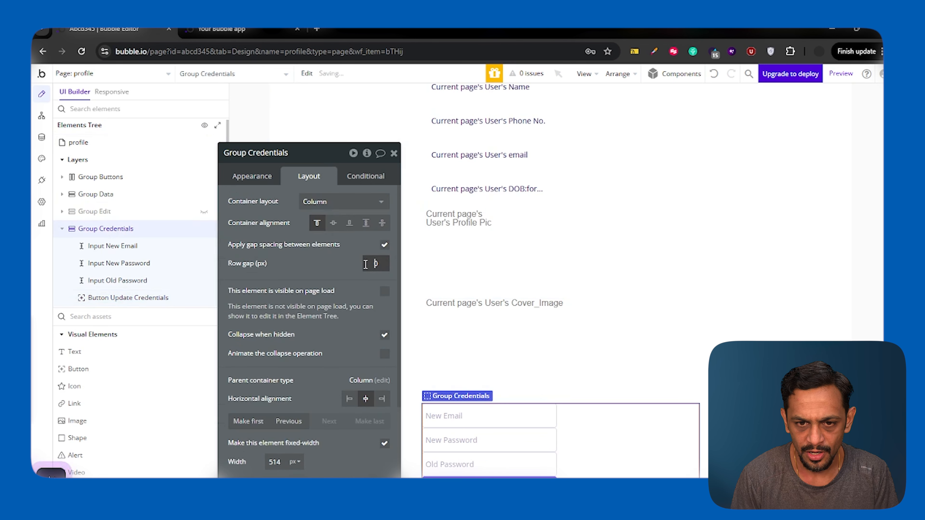
pyautogui.click(343, 275)
pyautogui.click(394, 154)
pyautogui.scroll(-1, 596, 420)
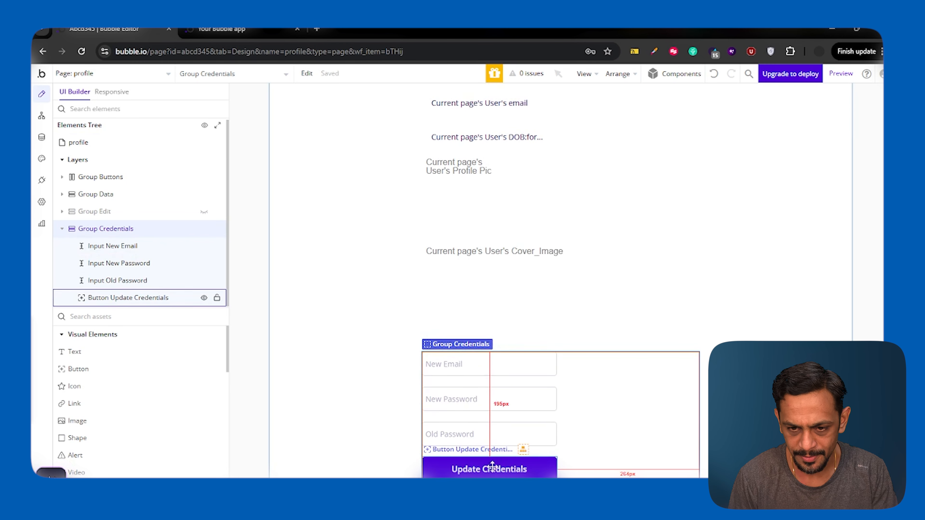
# Step: Add a click workflow to the Update Credentials button
pyautogui.doubleClick(474, 470)
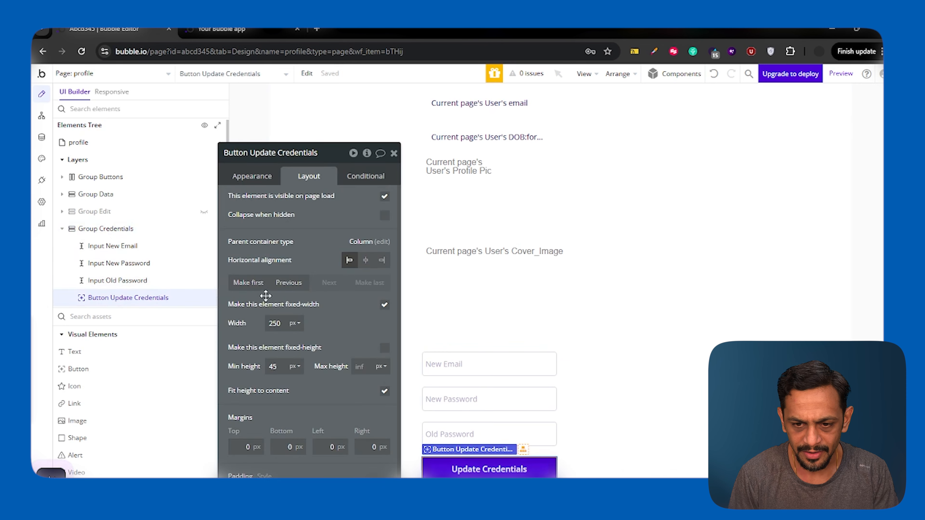
pyautogui.click(252, 177)
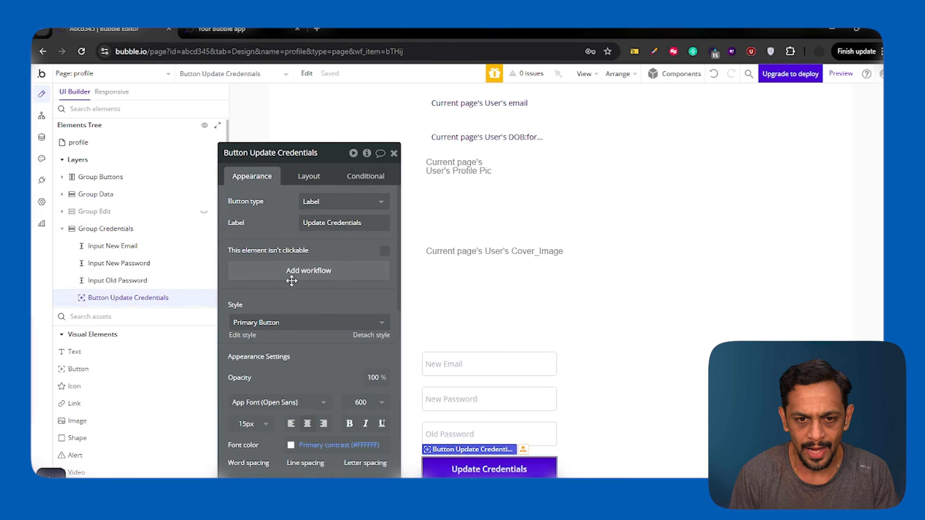
pyautogui.click(300, 276)
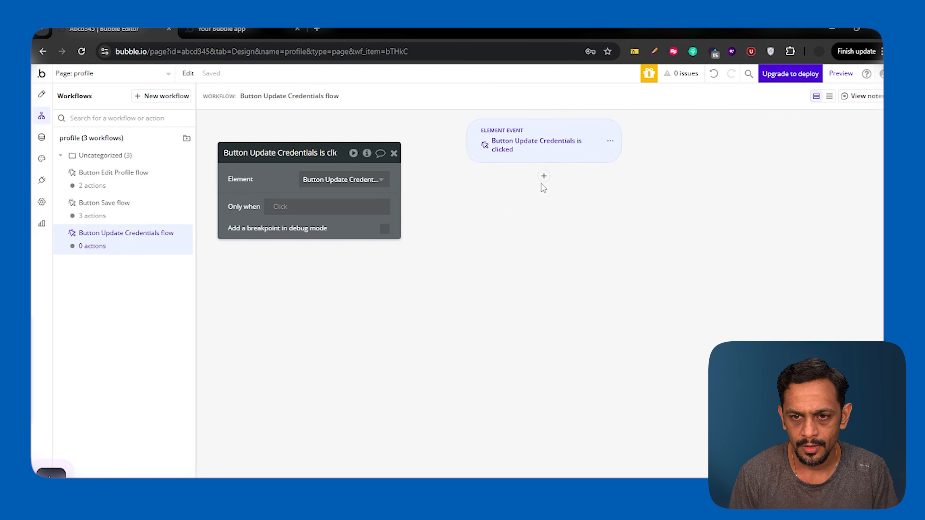
# Step: Add an 'Update the user's credentials' action with Old password set to Input Old Password's value
pyautogui.click(543, 176)
pyautogui.write('crede')
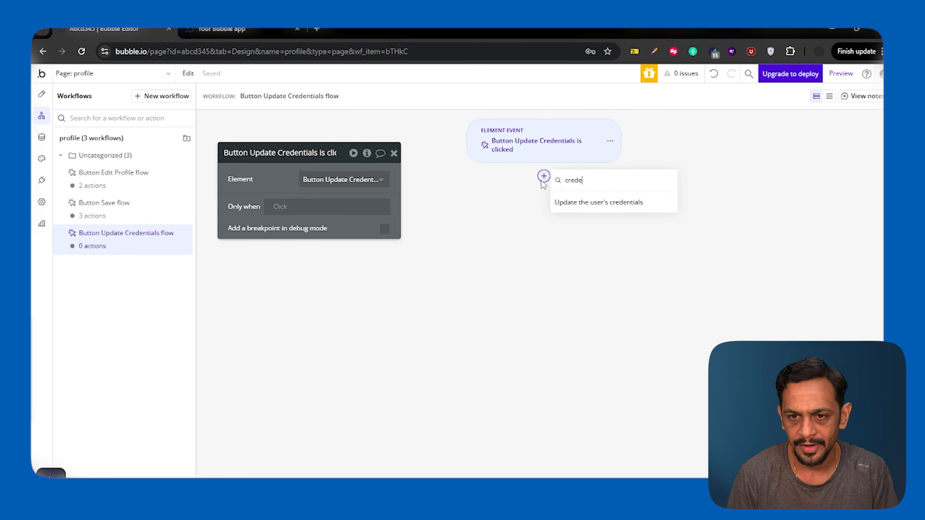
pyautogui.click(614, 204)
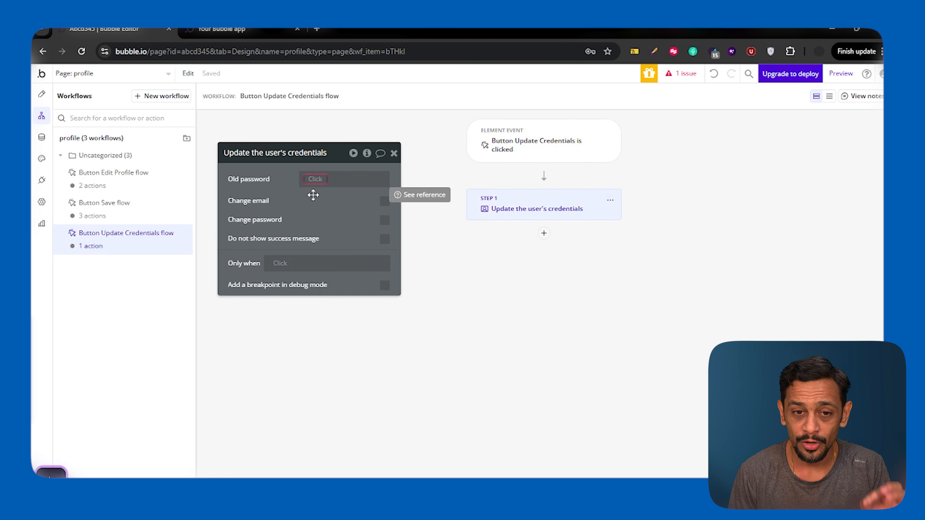
pyautogui.click(314, 179)
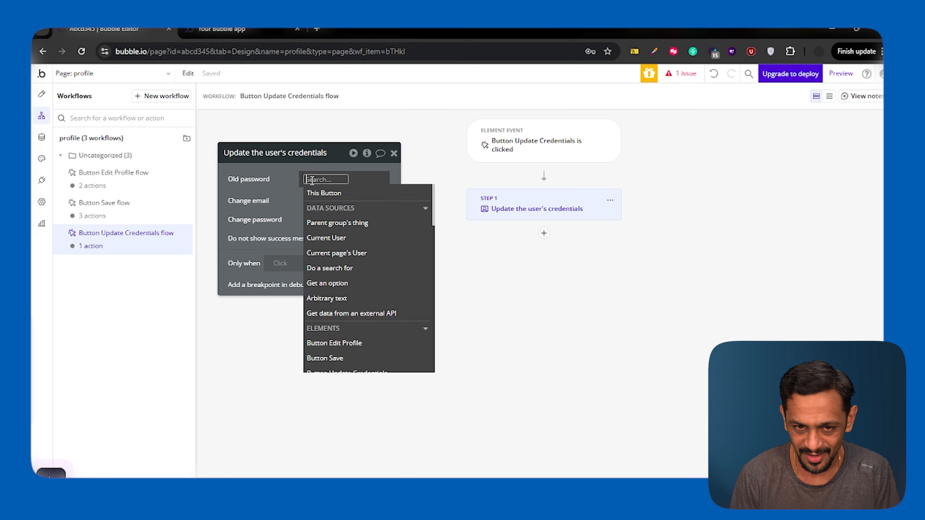
pyautogui.write('old')
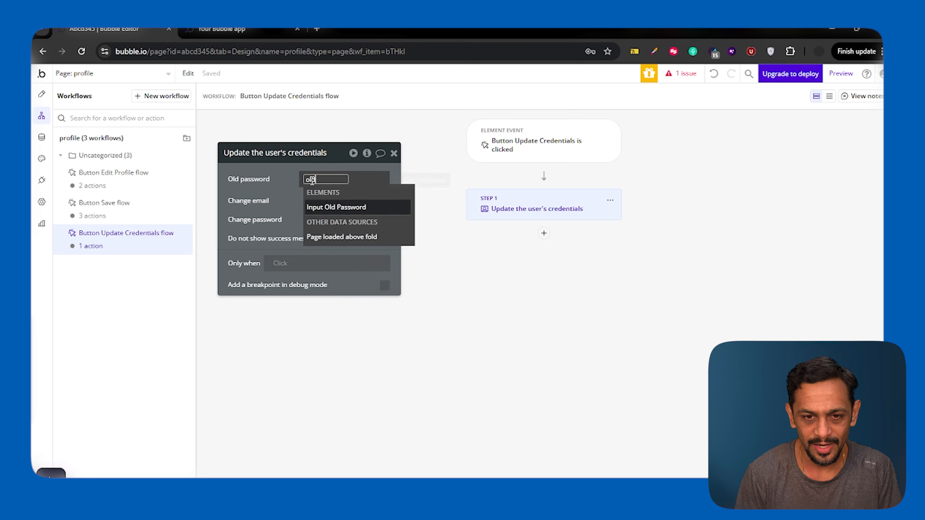
pyautogui.click(333, 209)
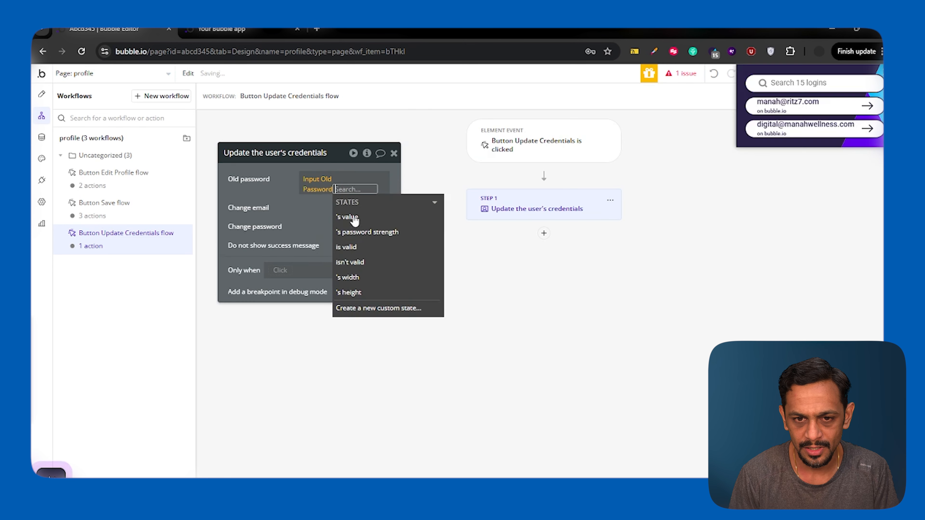
pyautogui.click(358, 221)
pyautogui.click(351, 182)
pyautogui.click(291, 183)
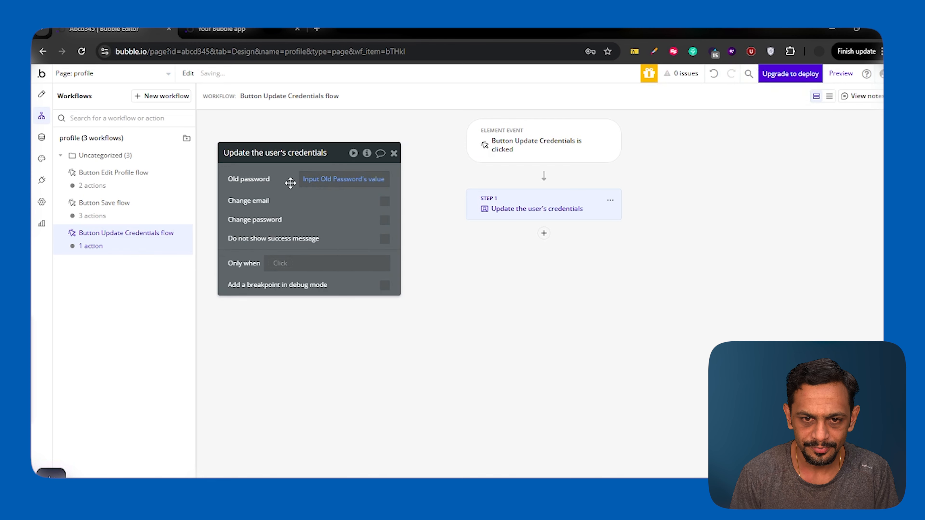
# Step: Tick Change email and set Email to Input New Email's value
pyautogui.click(385, 201)
pyautogui.click(314, 220)
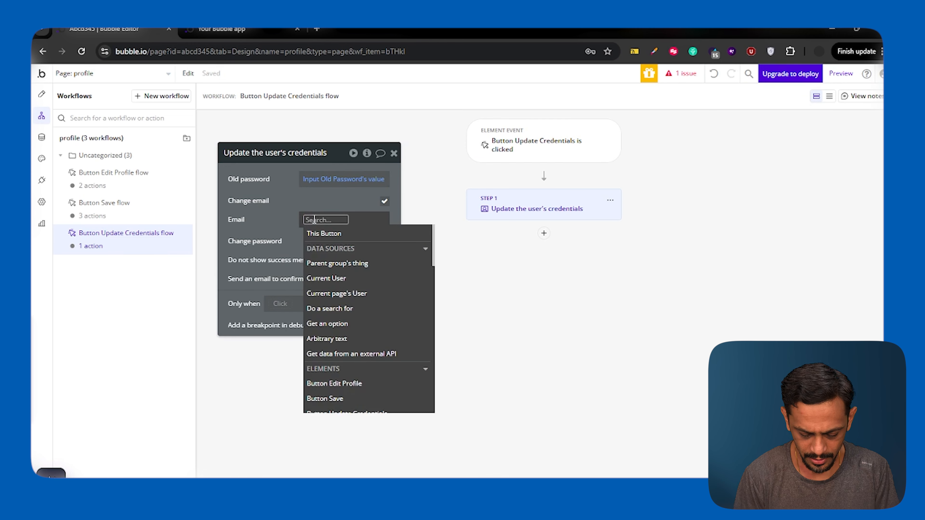
pyautogui.write('email')
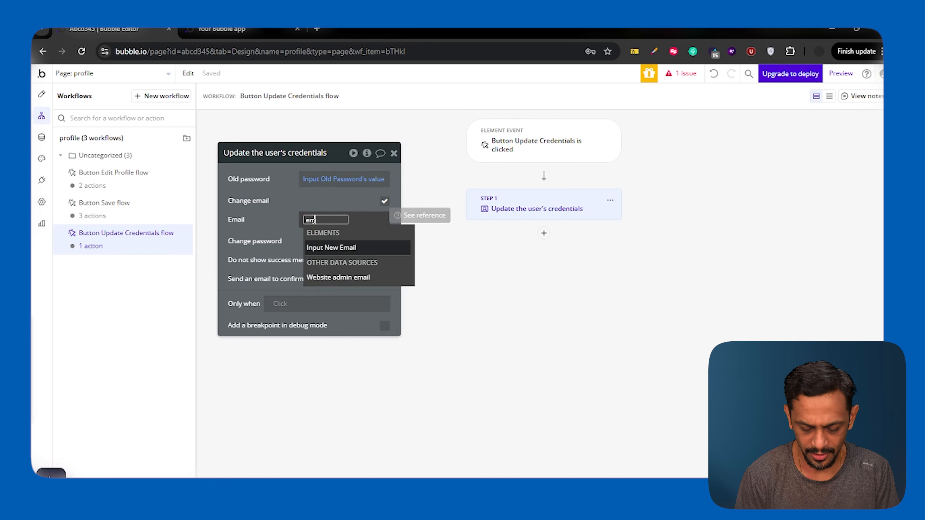
pyautogui.click(332, 248)
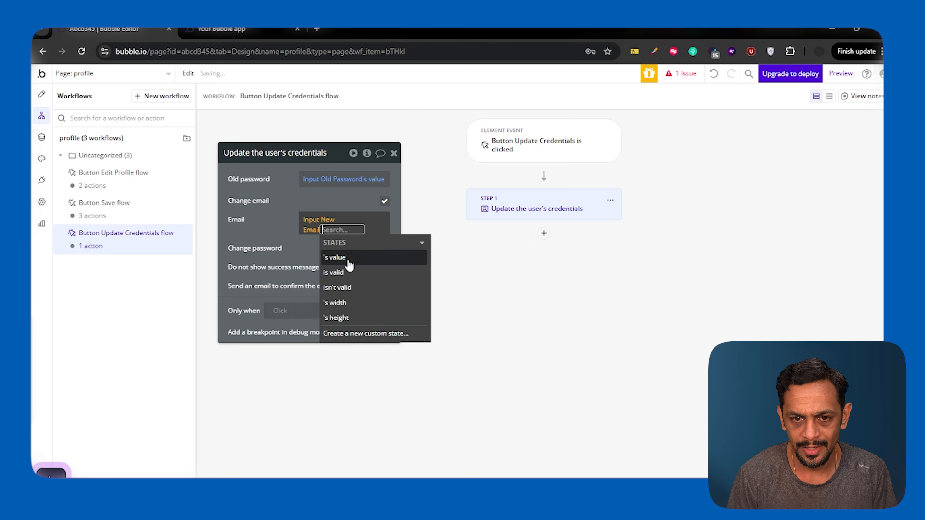
pyautogui.click(348, 260)
pyautogui.click(284, 218)
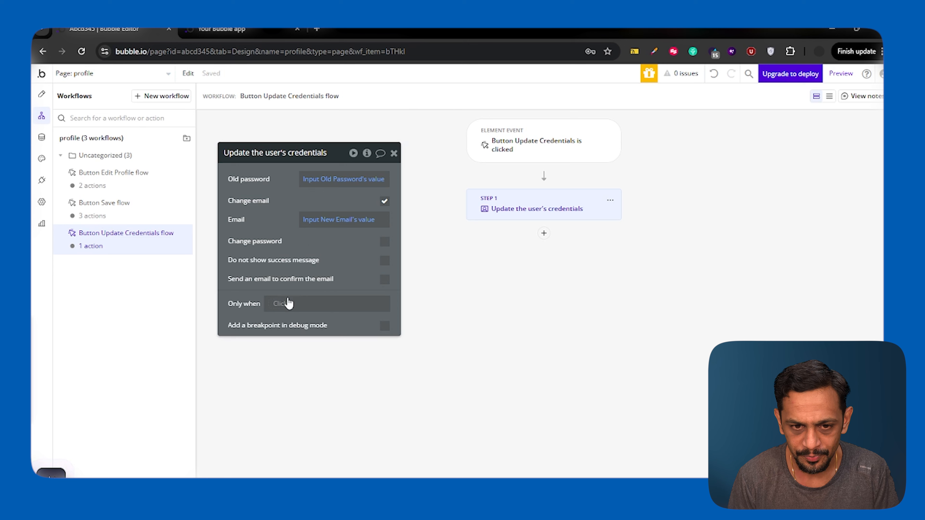
# Step: Add an Only when condition: Input New Email isn't empty
pyautogui.click(281, 304)
pyautogui.write('inpu')
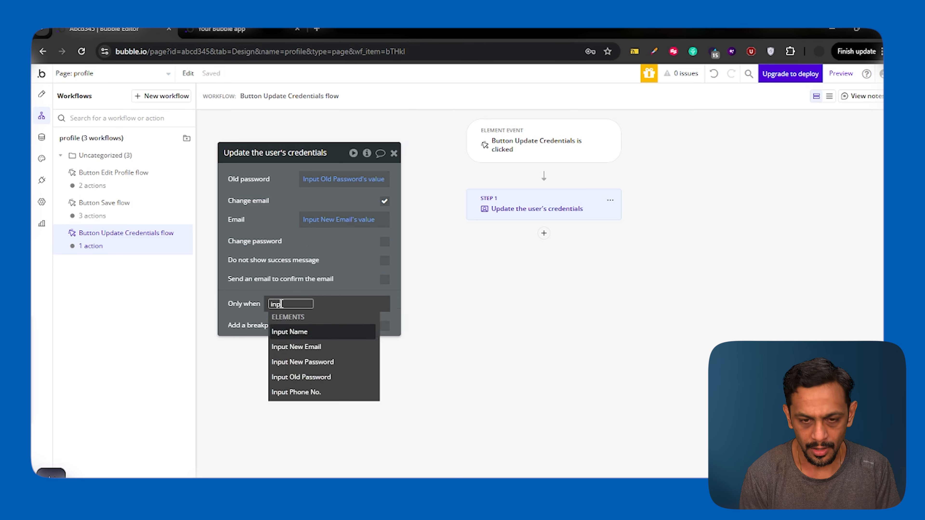
pyautogui.click(315, 349)
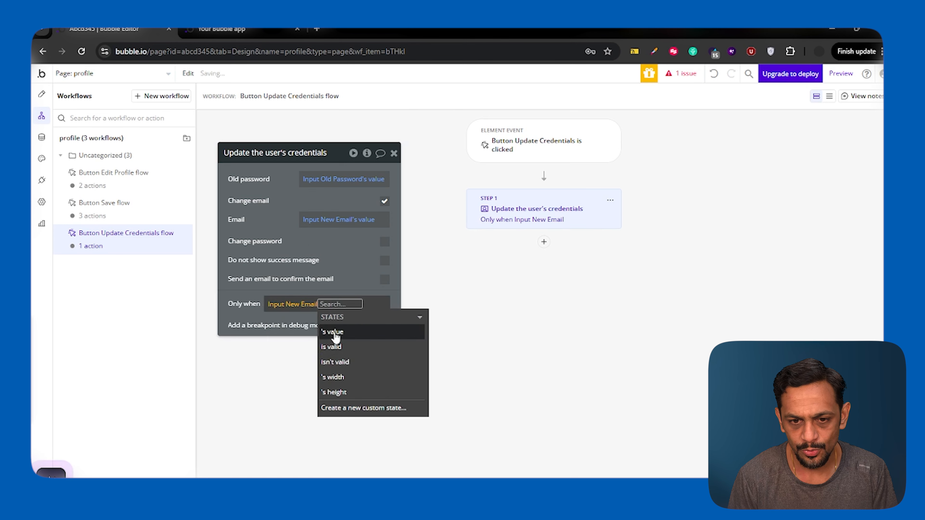
pyautogui.click(361, 408)
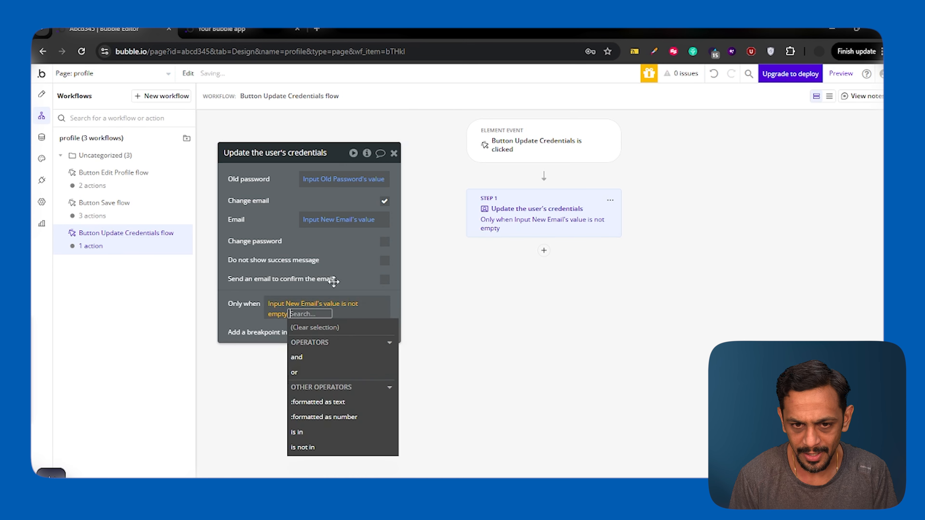
pyautogui.click(333, 268)
# Step: Paste a copy of the credentials action as step 2, clear its Email, and switch it to change password
pyautogui.click(610, 200)
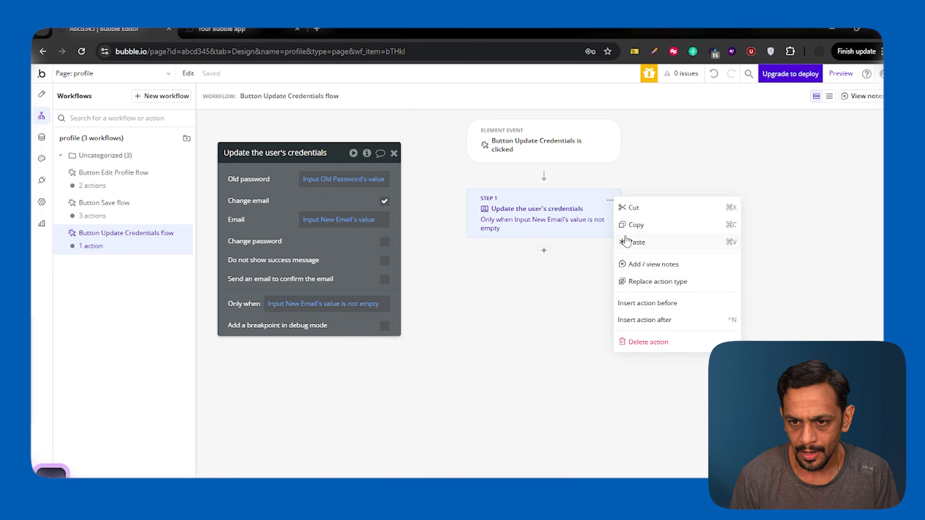
pyautogui.click(610, 200)
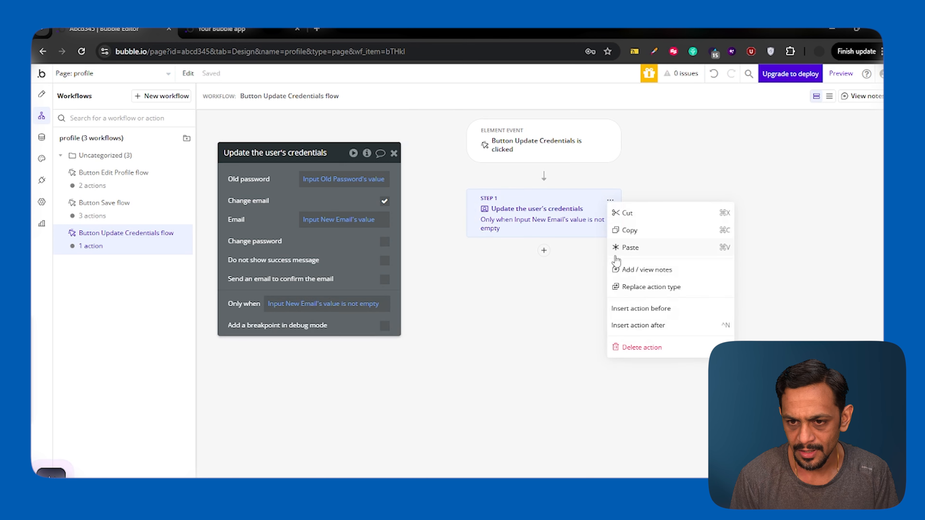
pyautogui.click(630, 248)
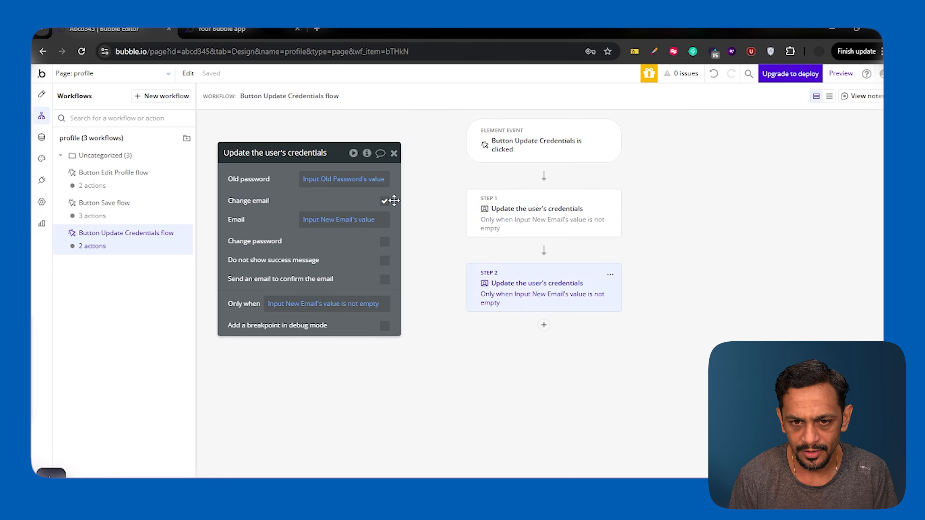
pyautogui.rightClick(339, 219)
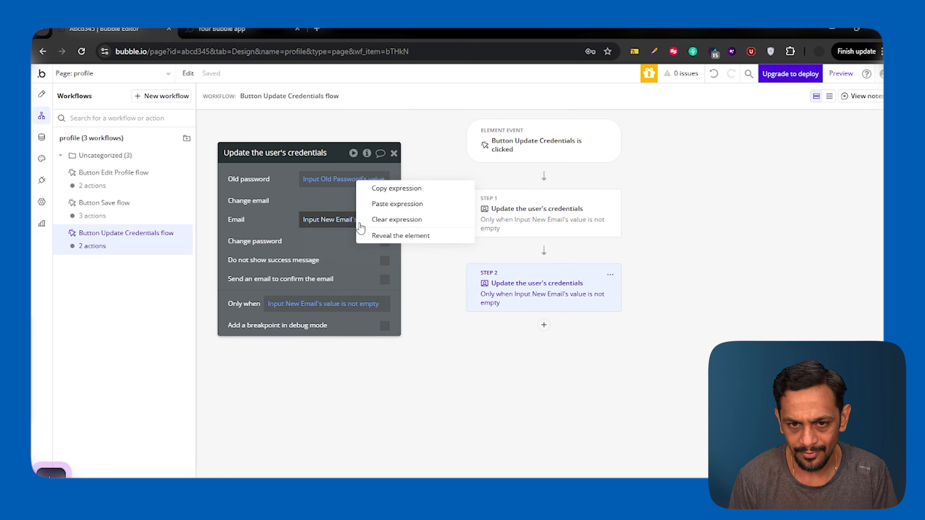
pyautogui.click(387, 219)
pyautogui.click(384, 202)
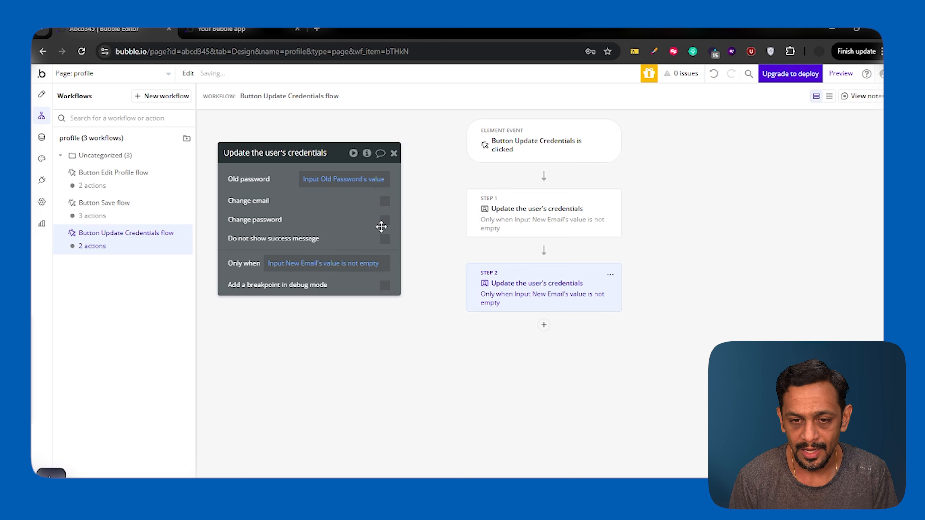
pyautogui.click(385, 221)
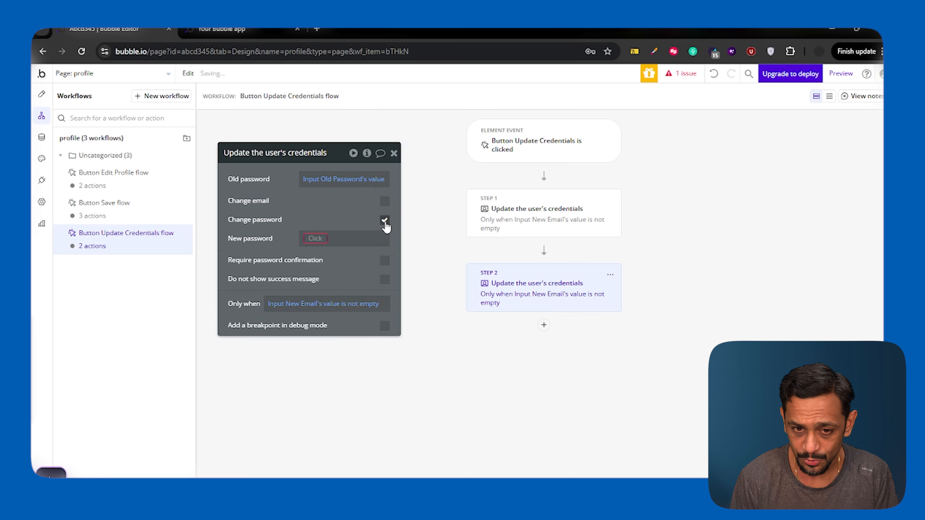
# Step: Set step 2's New password to Input New Password's value
pyautogui.click(324, 237)
pyautogui.write('pass')
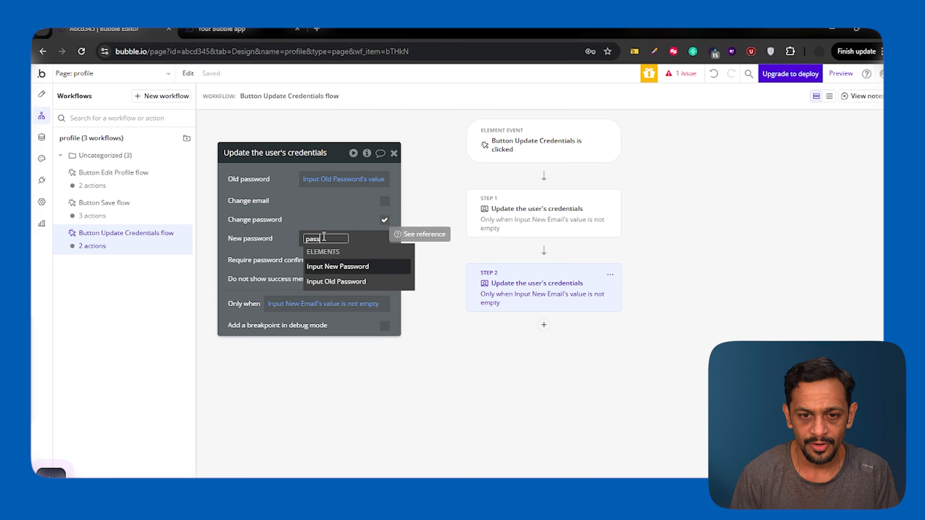
pyautogui.click(338, 265)
pyautogui.click(345, 276)
# Step: Change step 2's Only when condition to Input New Password isn't empty
pyautogui.click(281, 262)
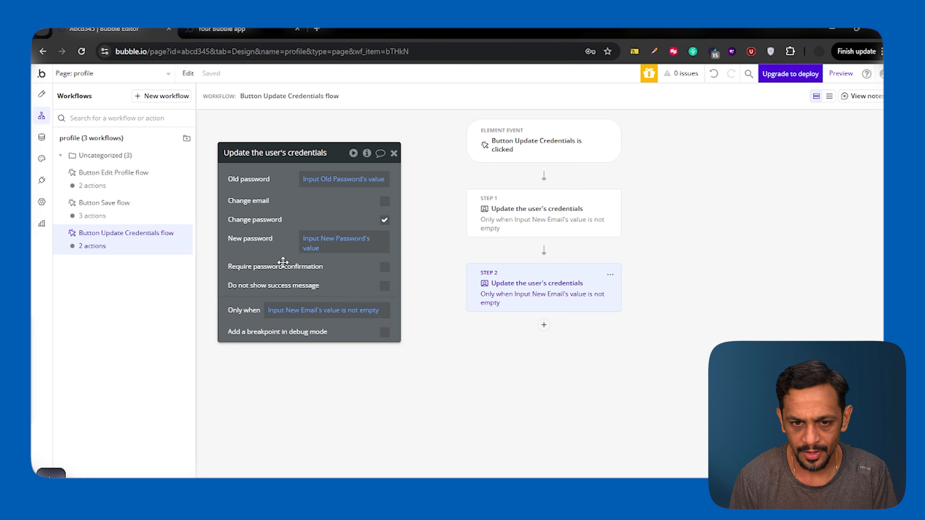
pyautogui.click(306, 312)
pyautogui.write('pass')
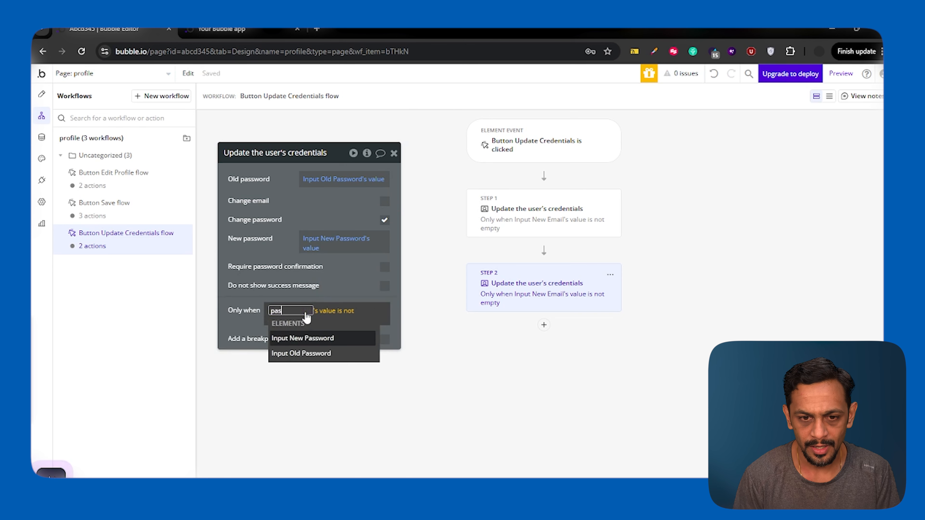
pyautogui.click(309, 337)
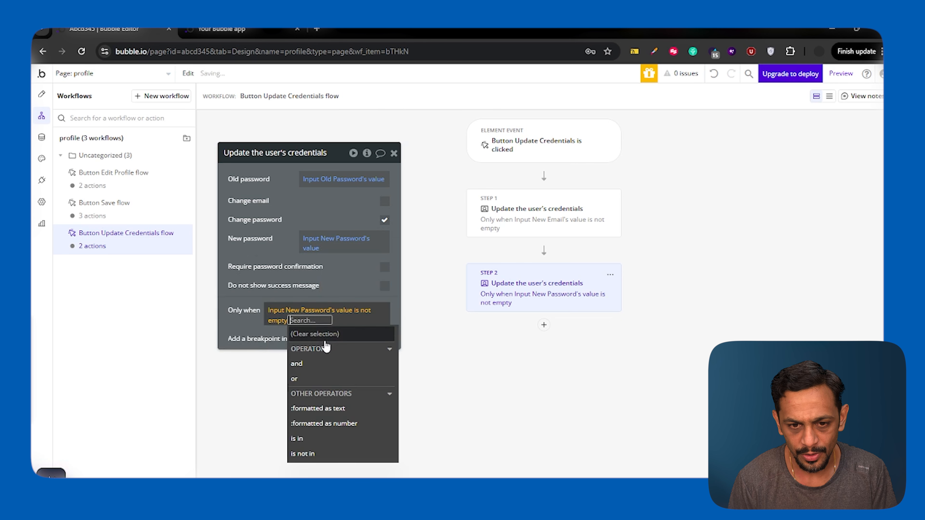
pyautogui.click(348, 290)
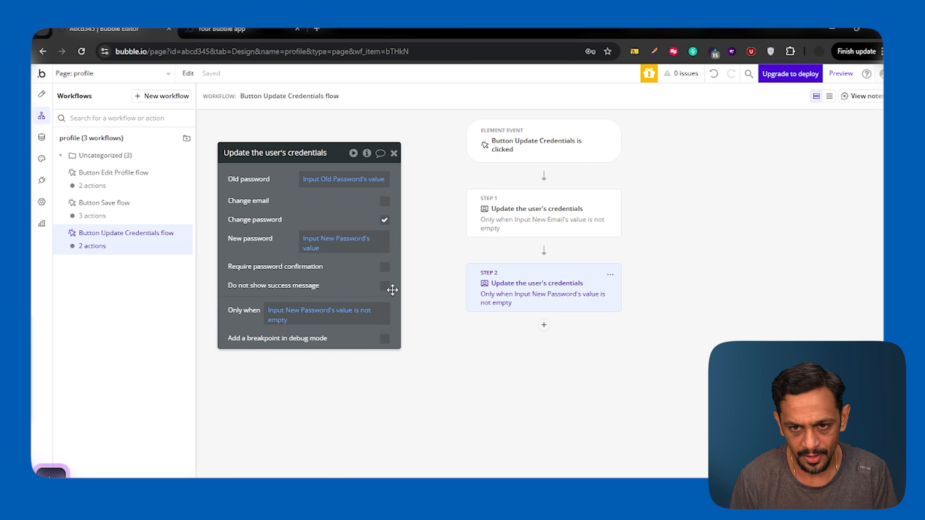
pyautogui.click(542, 212)
pyautogui.click(540, 284)
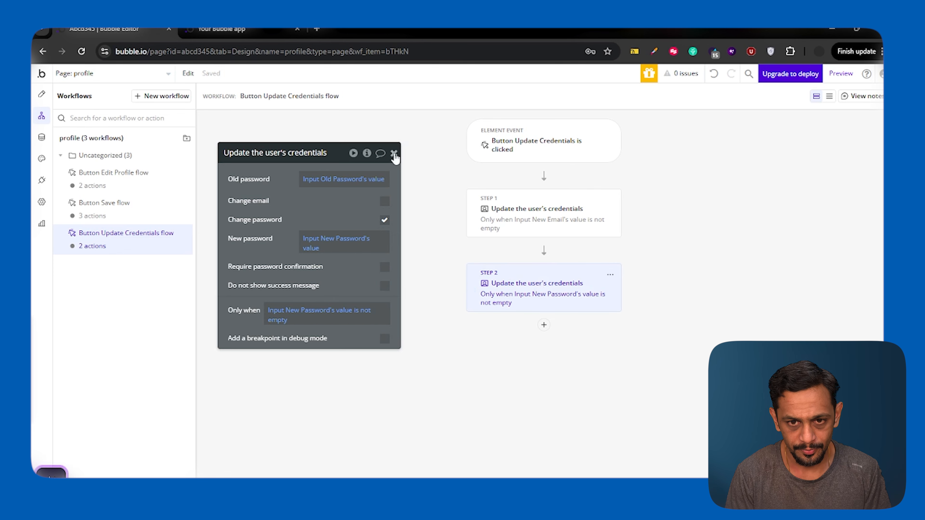
# Step: Search the plugin catalogue for 'air', install AirAlert, then search 'air' for a step 3 action
pyautogui.click(41, 180)
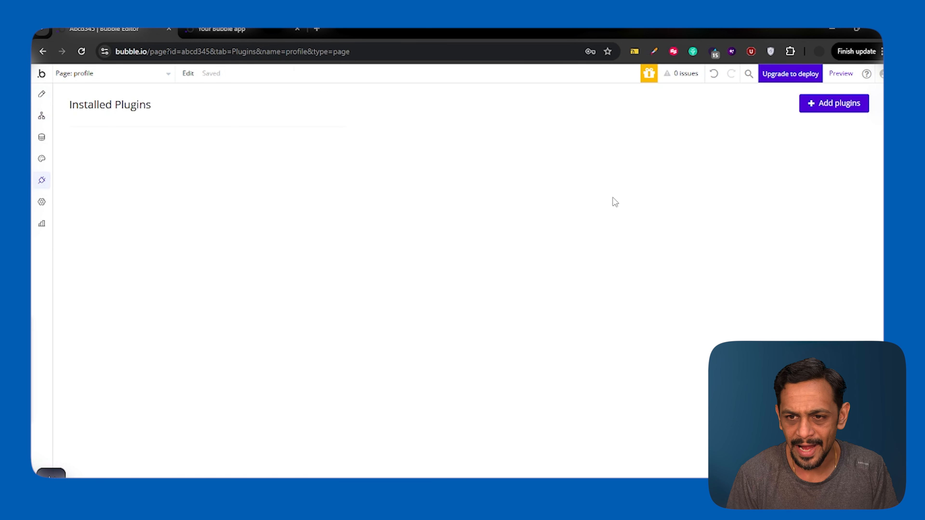
pyautogui.click(861, 105)
pyautogui.write('air')
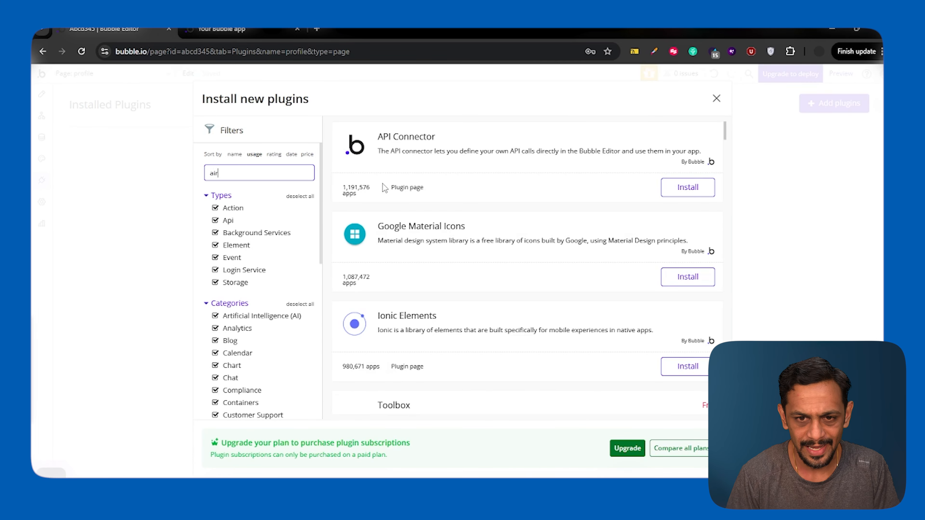
pyautogui.click(688, 187)
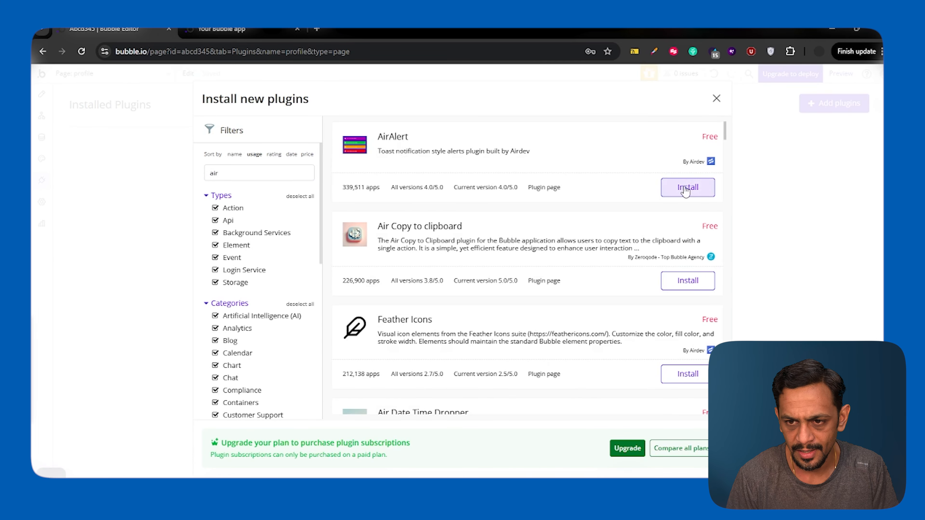
pyautogui.click(717, 98)
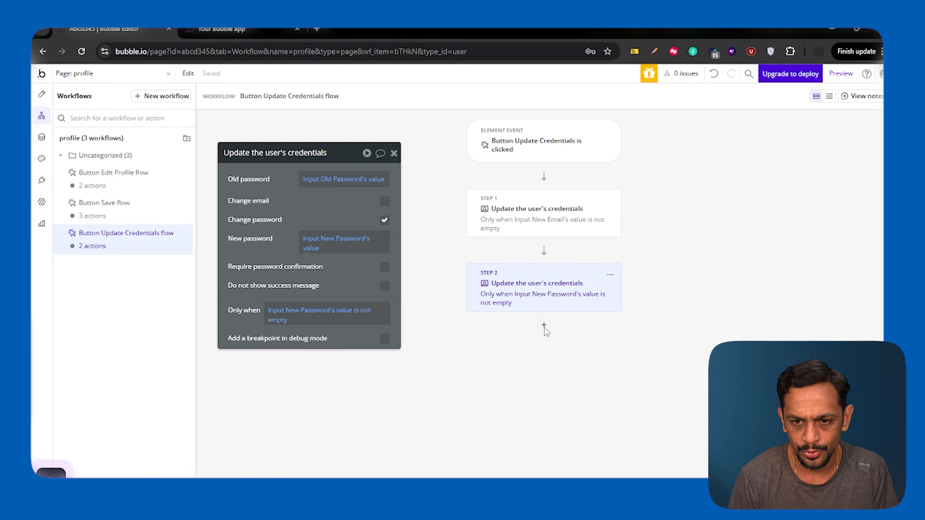
pyautogui.click(544, 325)
pyautogui.write('air')
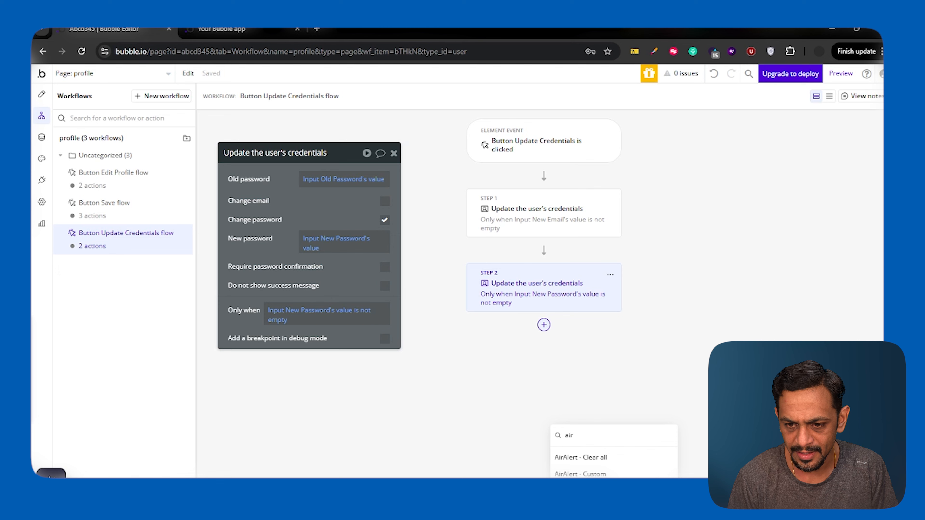
# Step: Add an AirAlert - Standard toast headed 'Credentials updated successfully.' with its message placeholder deleted
pyautogui.click(581, 499)
pyautogui.doubleClick(335, 203)
pyautogui.write('Cred')
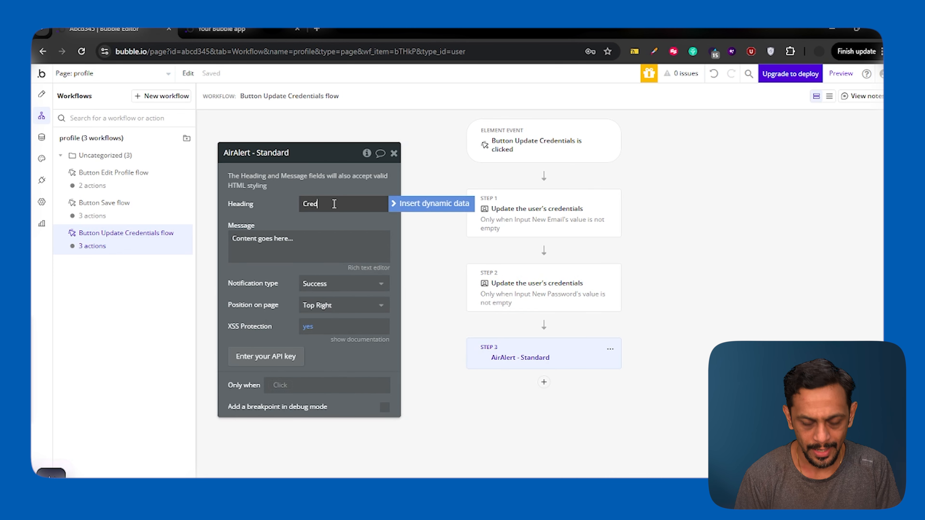
pyautogui.write('entials updated successfully.')
pyautogui.tripleClick(244, 250)
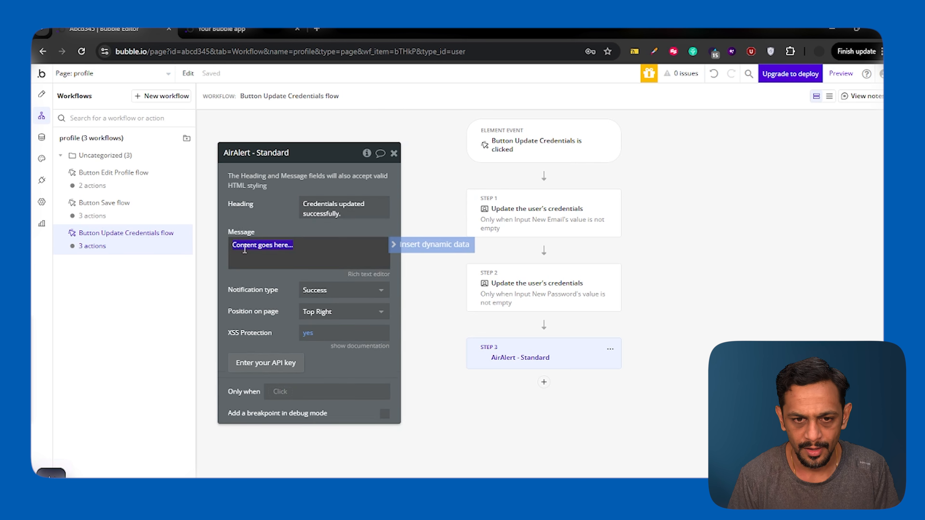
pyautogui.press('BackSpace')
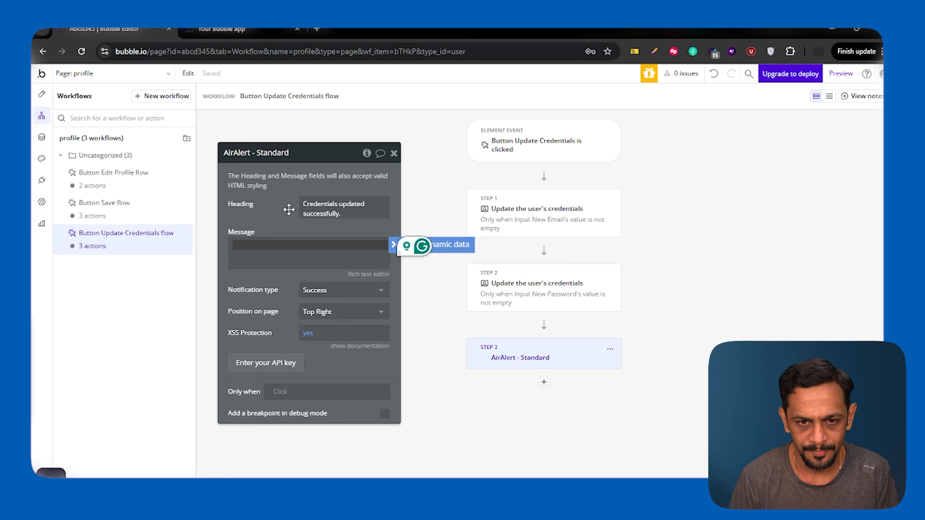
pyautogui.click(394, 153)
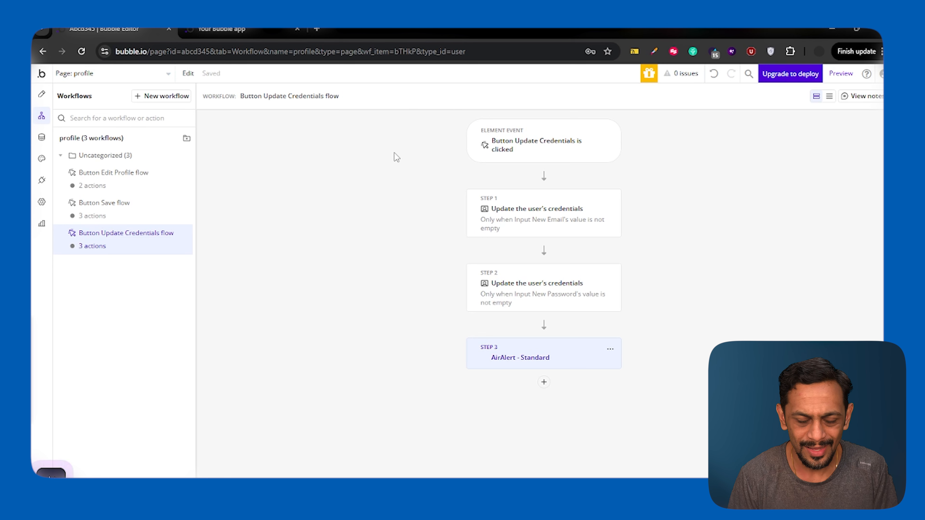
# Step: Show the All Users table in the Data tab's App data view
pyautogui.click(43, 137)
pyautogui.click(211, 116)
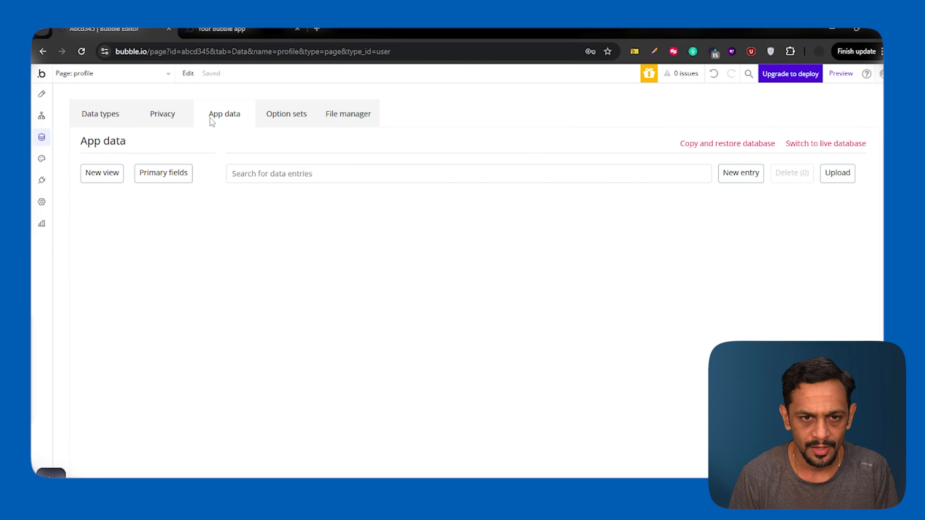
pyautogui.click(73, 75)
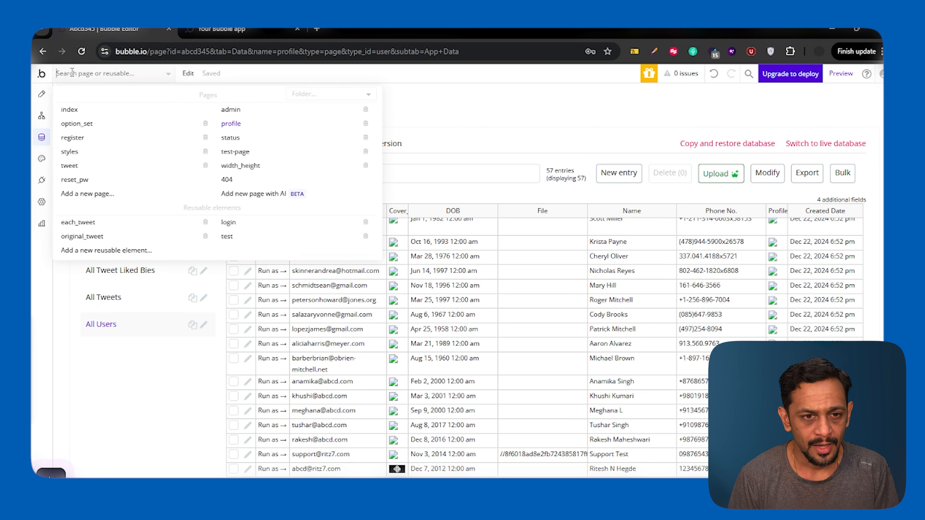
pyautogui.click(76, 165)
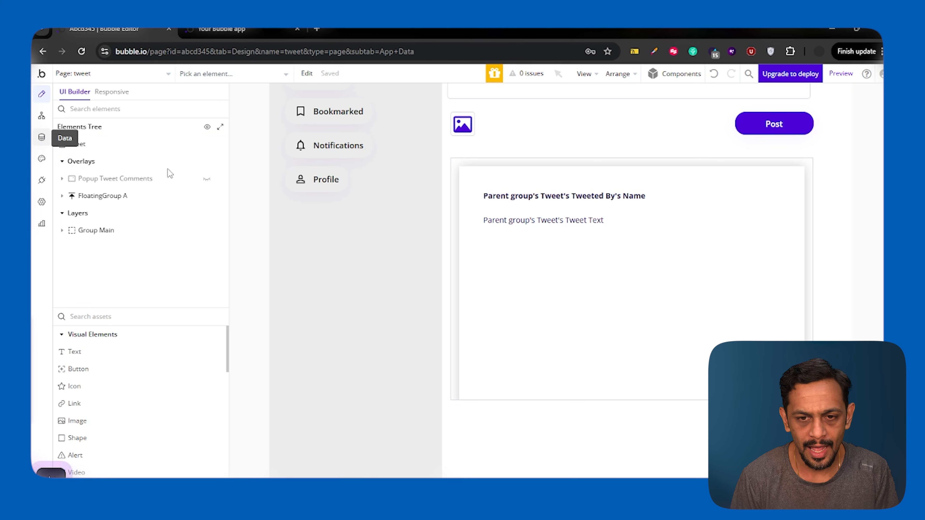
pyautogui.click(41, 137)
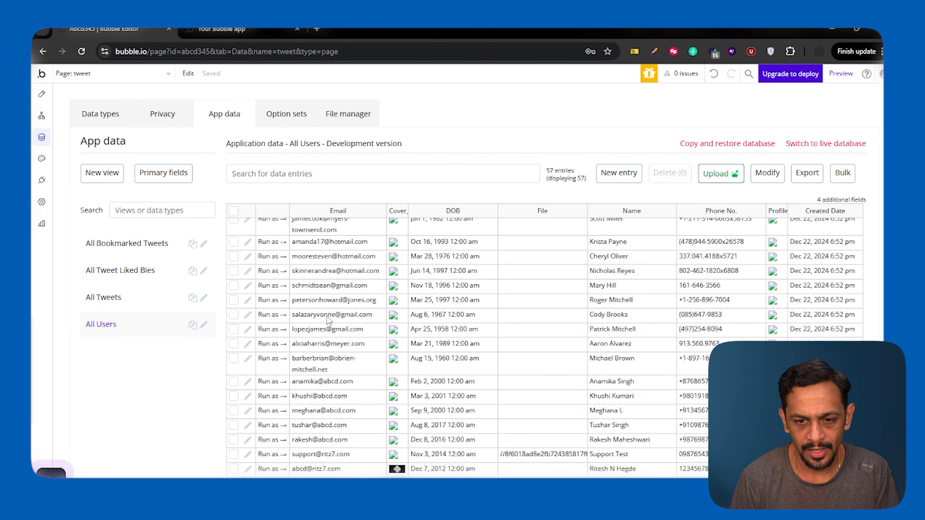
# Step: Run the app as a listed user and view their Profile page in the preview
pyautogui.click(271, 469)
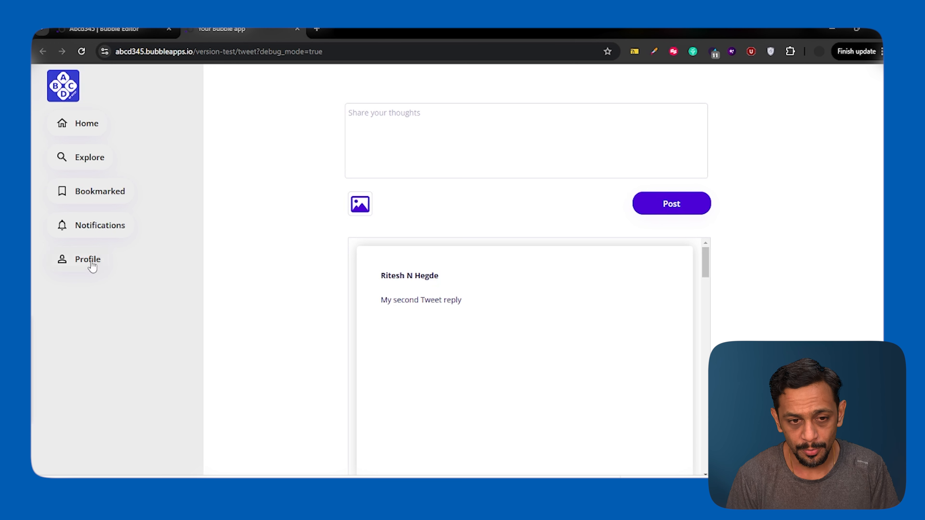
pyautogui.click(76, 271)
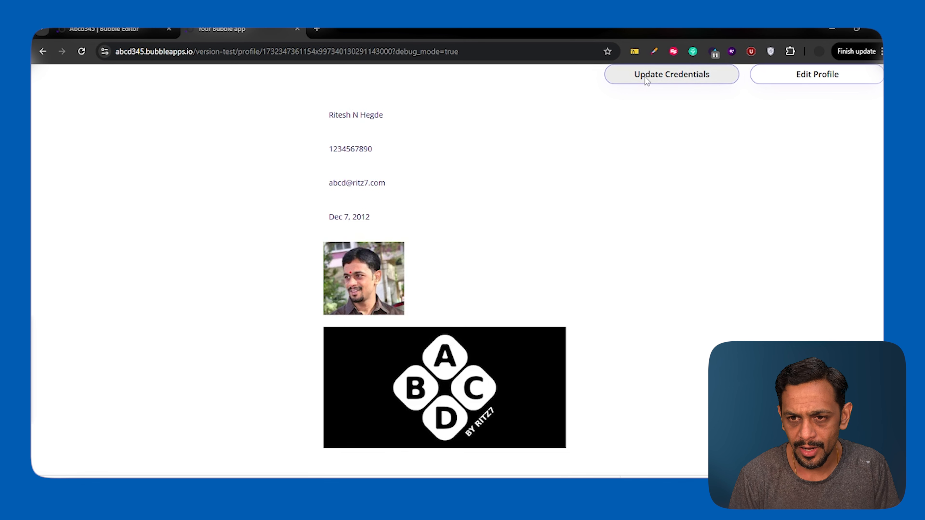
pyautogui.scroll(-3, 483, 264)
pyautogui.scroll(3, 484, 264)
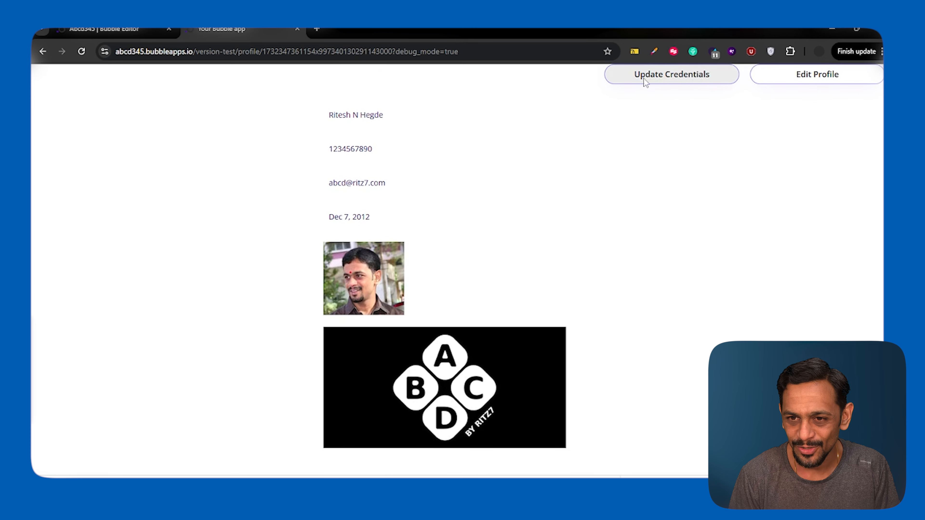
# Step: Open the profile page in the editor and start a workflow on the Update Credentials button
pyautogui.click(113, 30)
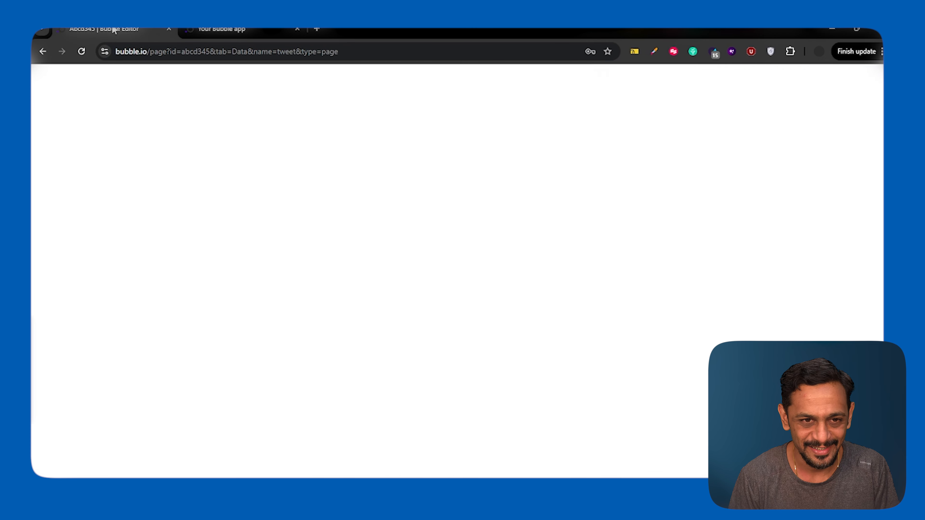
pyautogui.click(41, 94)
pyautogui.click(109, 73)
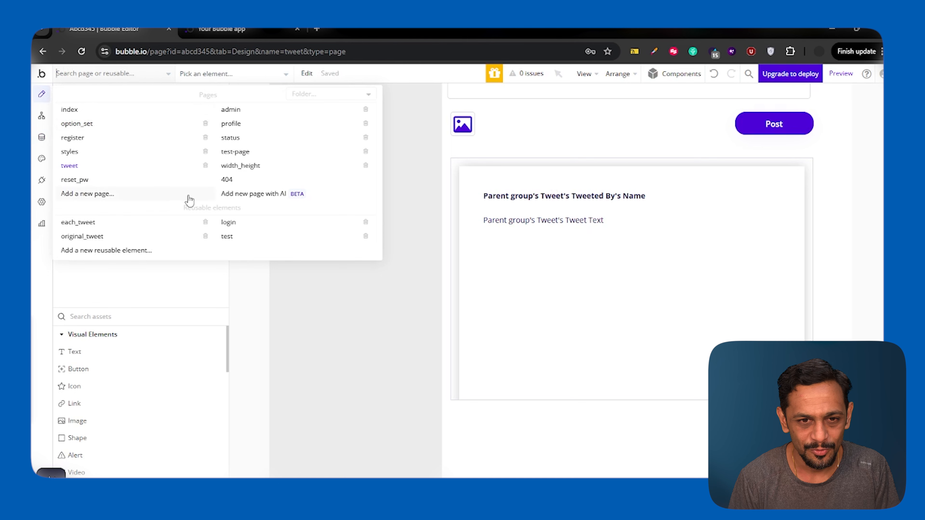
pyautogui.click(231, 124)
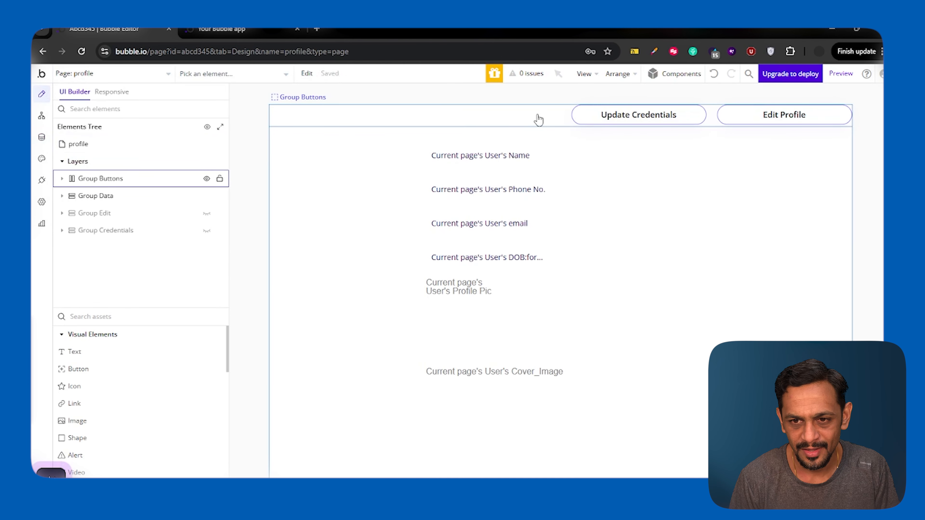
pyautogui.doubleClick(615, 116)
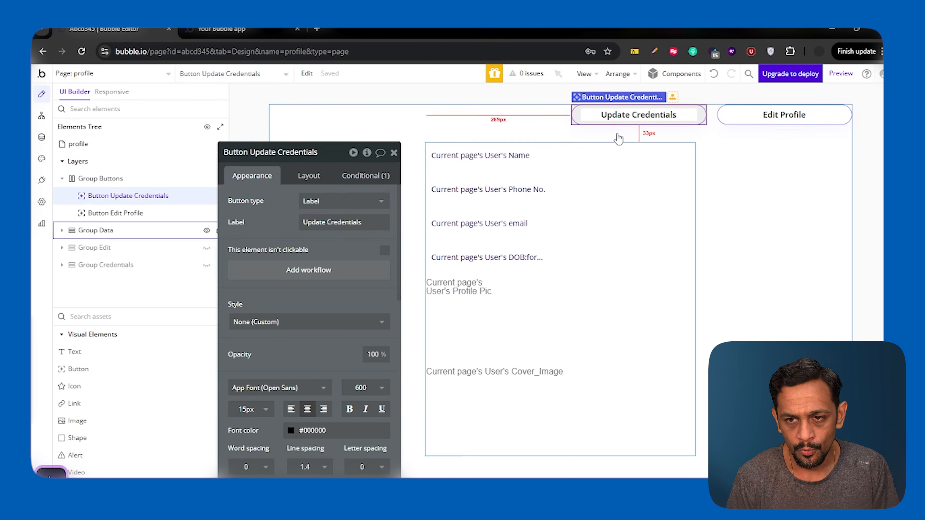
pyautogui.click(327, 271)
# Step: Add a Hide an element action for Group Data as step 1
pyautogui.click(543, 176)
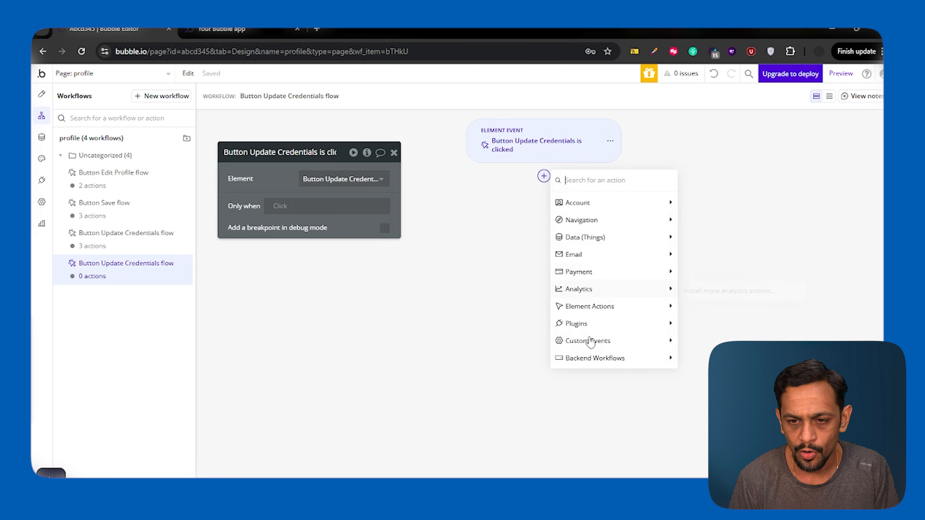
pyautogui.moveTo(638, 314)
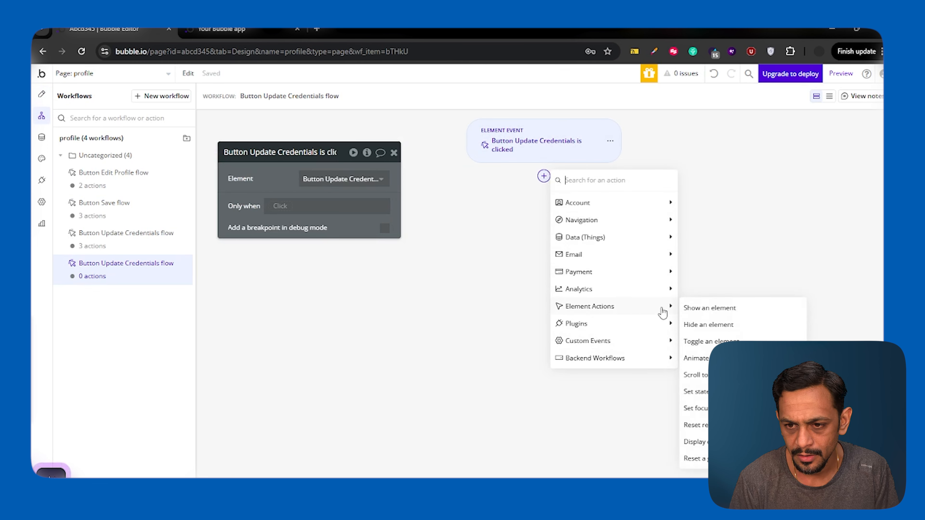
pyautogui.click(708, 324)
pyautogui.click(379, 179)
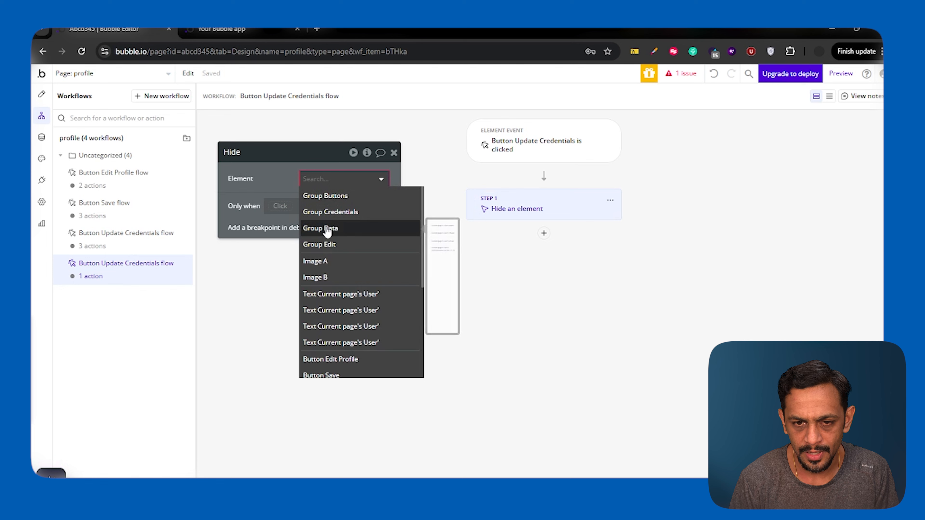
pyautogui.click(327, 230)
# Step: Add a Show an element action for Group Credentials as step 2
pyautogui.click(544, 234)
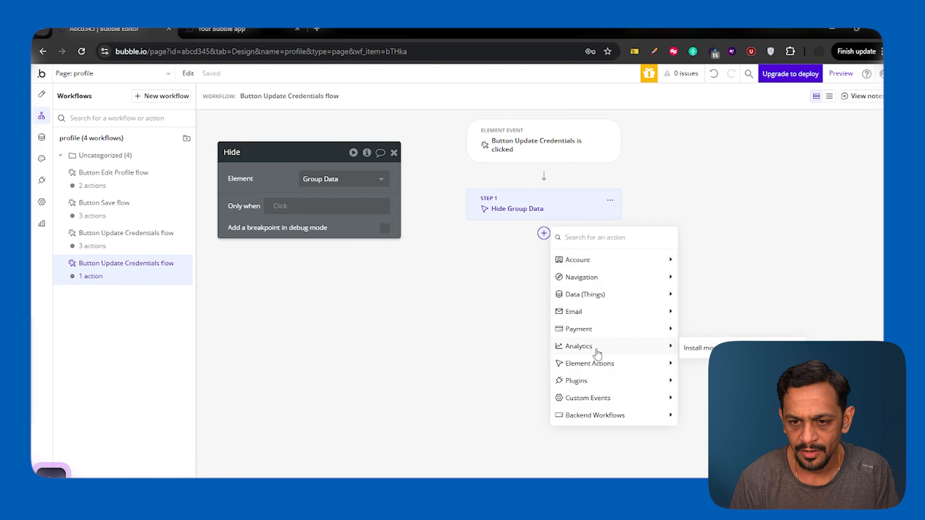
pyautogui.moveTo(657, 364)
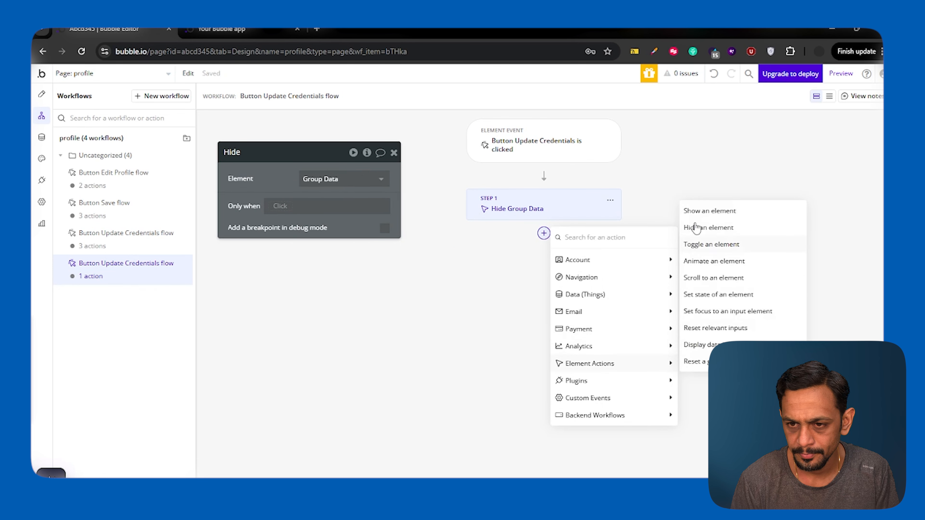
pyautogui.click(694, 212)
pyautogui.click(344, 179)
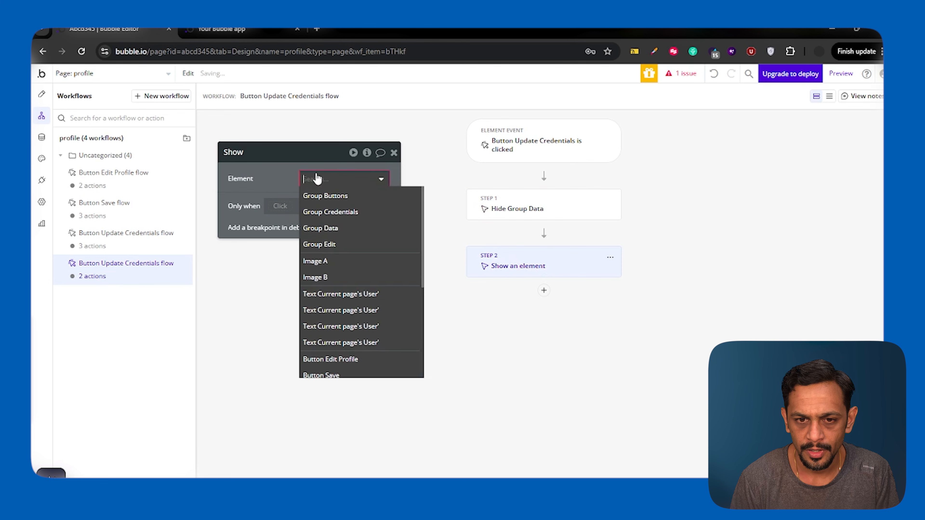
pyautogui.click(335, 212)
pyautogui.click(393, 152)
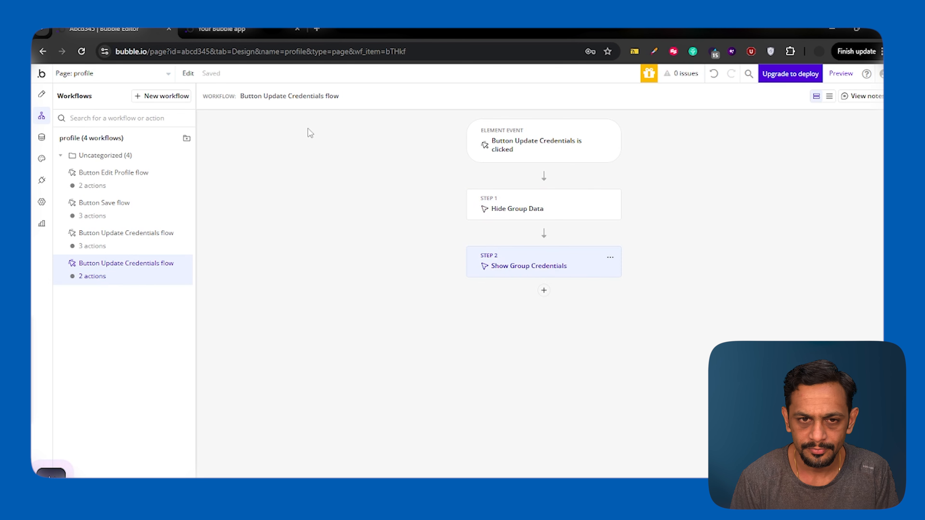
pyautogui.click(224, 28)
pyautogui.click(117, 29)
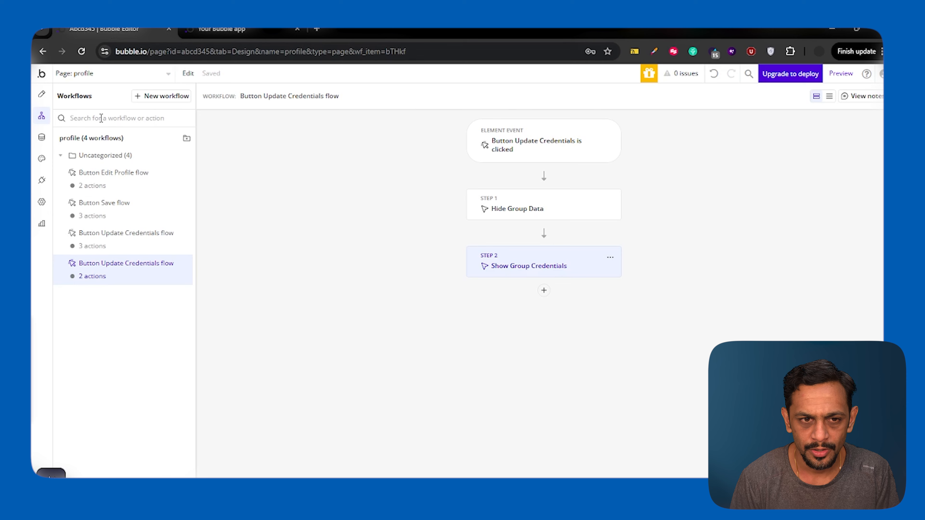
pyautogui.click(42, 94)
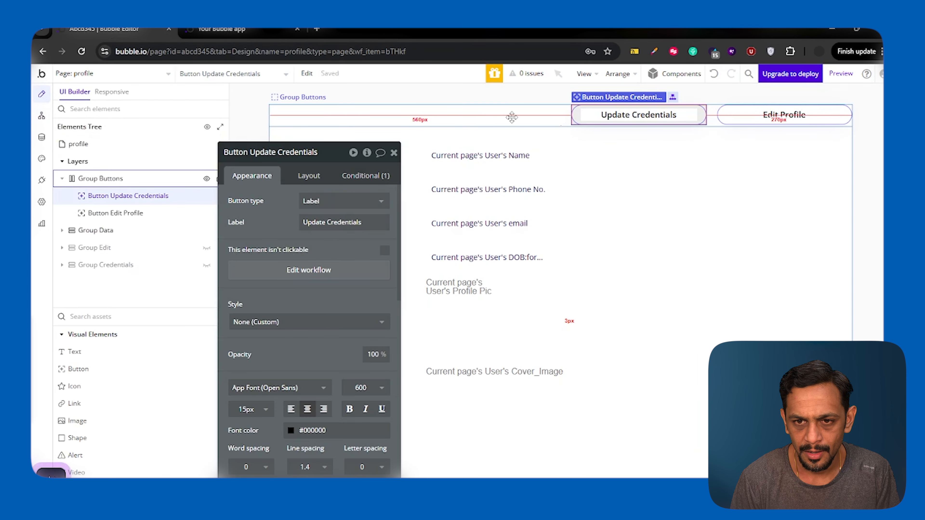
# Step: Give Group Buttons a 20 px top margin in the Layout tab and switch to the live app
pyautogui.click(510, 118)
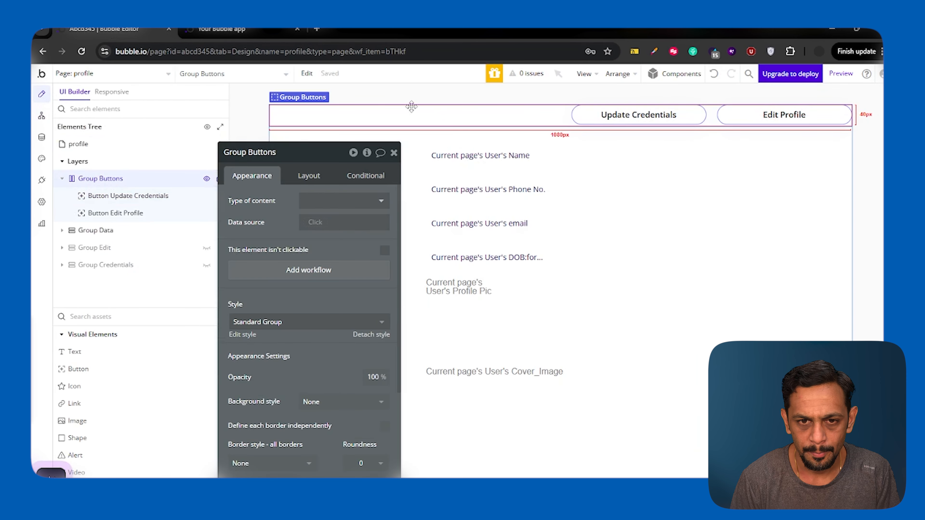
pyautogui.click(310, 178)
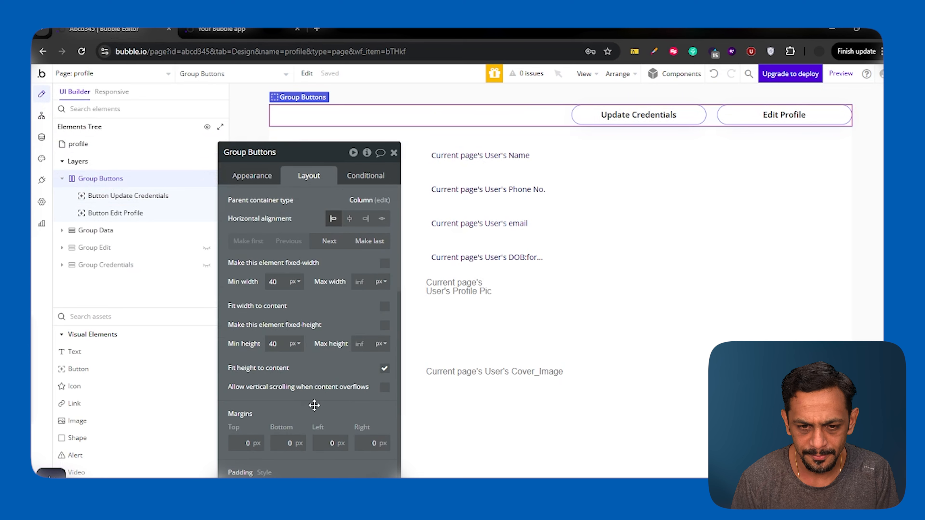
pyautogui.moveTo(314, 405); pyautogui.dragTo(256, 424)
pyautogui.click(179, 462)
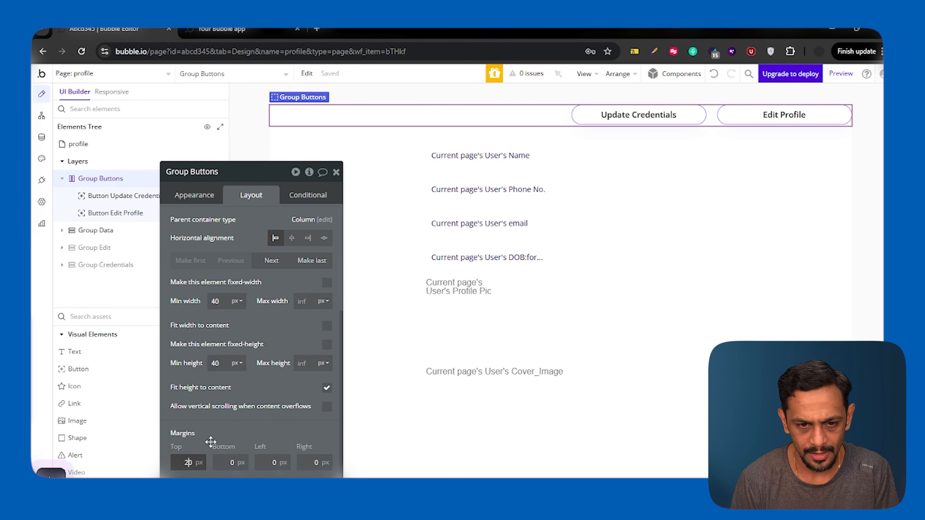
pyautogui.click(228, 429)
pyautogui.click(242, 33)
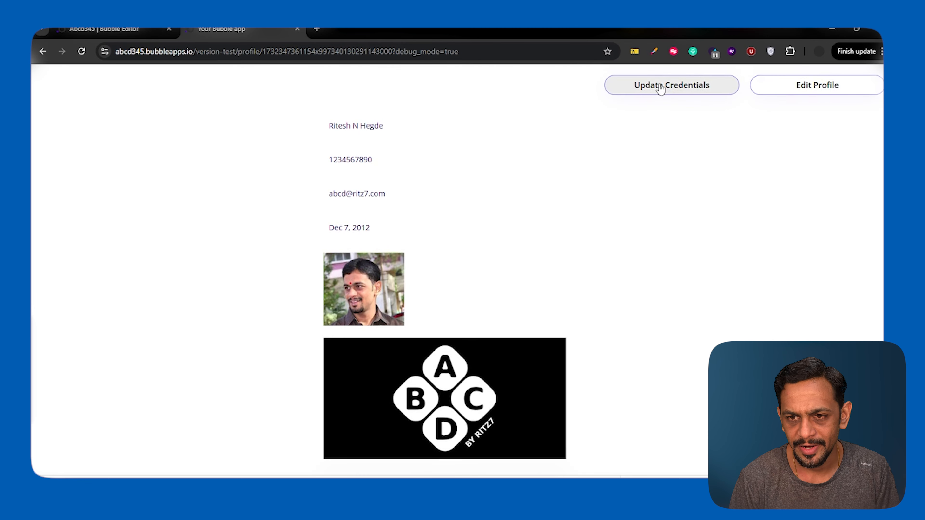
# Step: Open the credentials form in the preview and enter a new email, new password and old password
pyautogui.click(660, 89)
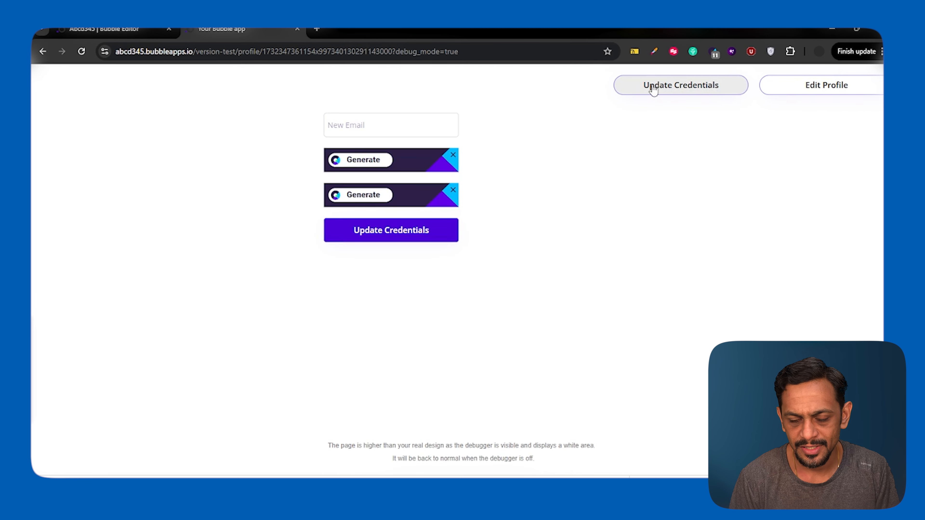
pyautogui.click(452, 155)
pyautogui.click(364, 122)
pyautogui.write('xyz@abcd.com')
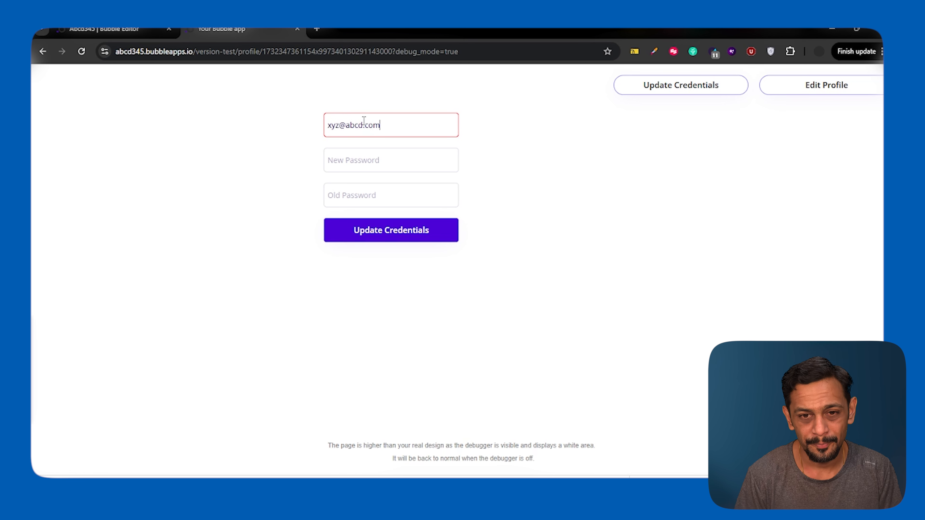
pyautogui.click(348, 161)
pyautogui.write('12')
pyautogui.click(340, 196)
pyautogui.write('12')
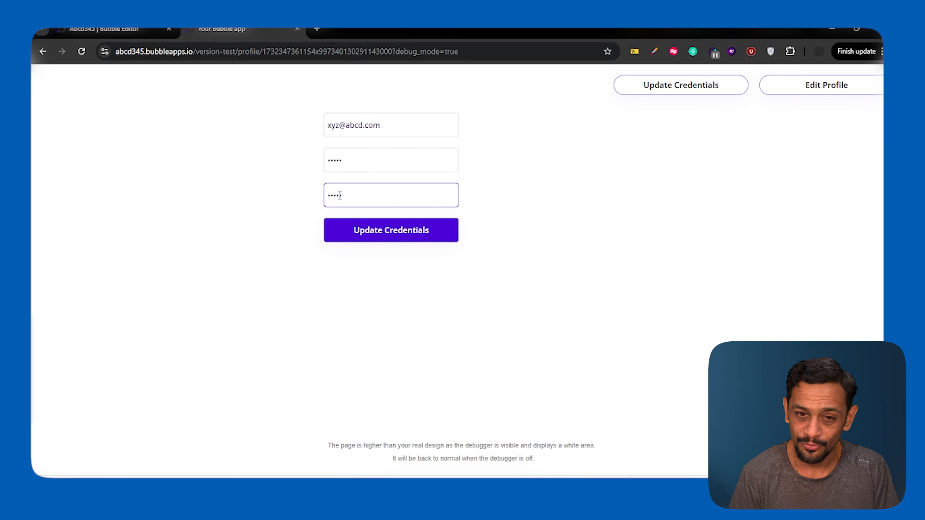
# Step: Submit the changes, dismiss the account-updated alert, and return to the editor
pyautogui.click(388, 233)
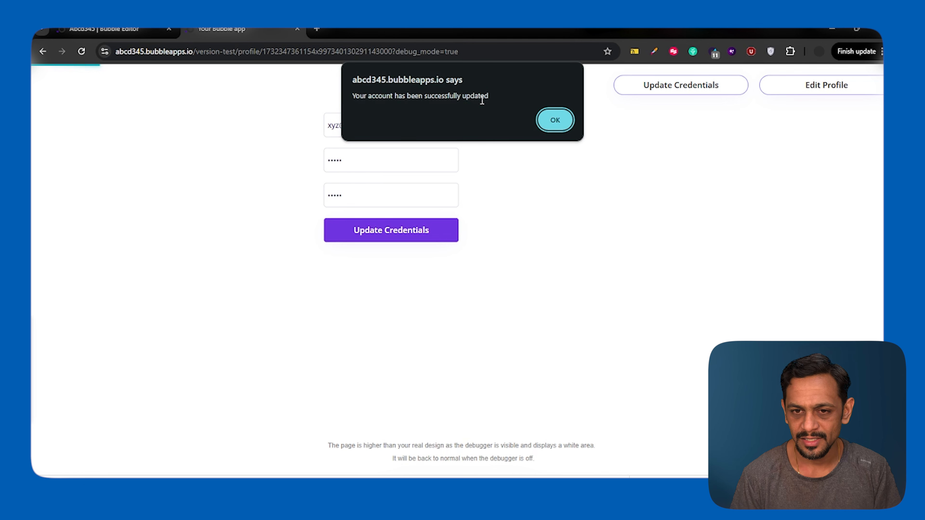
pyautogui.click(554, 120)
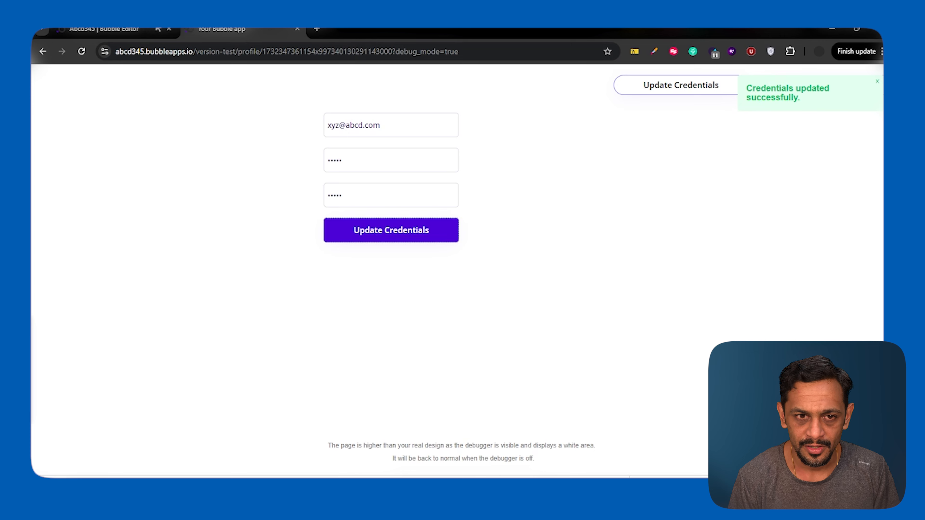
pyautogui.click(123, 25)
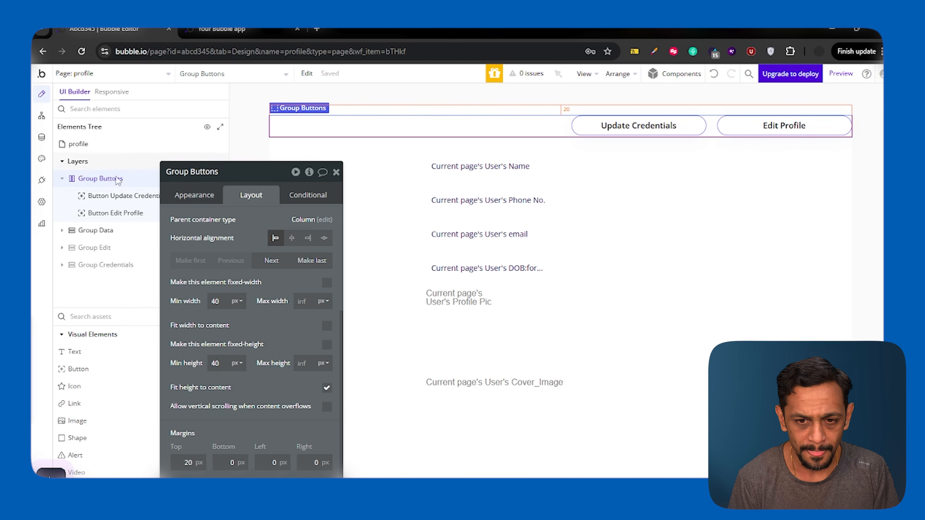
# Step: Tick 'Do not show success message' on the credentials update step, then return to the preview
pyautogui.click(41, 117)
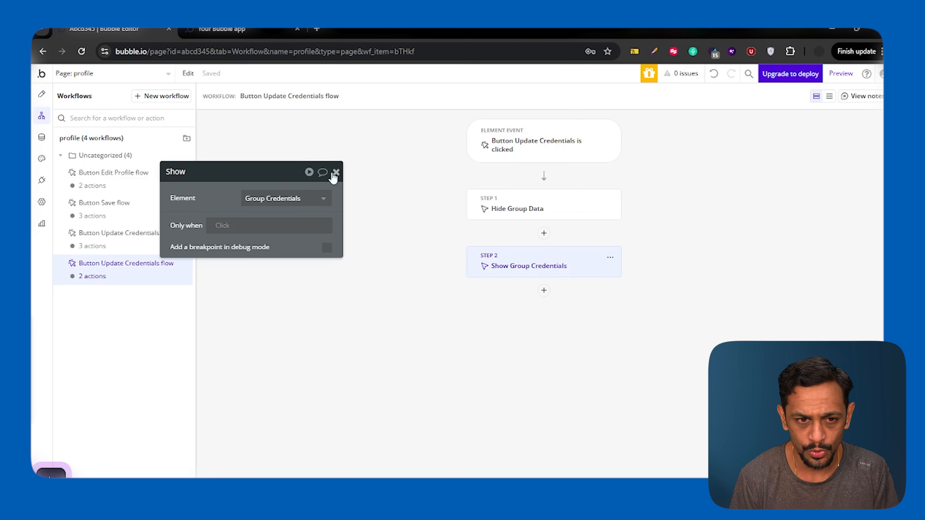
pyautogui.click(117, 235)
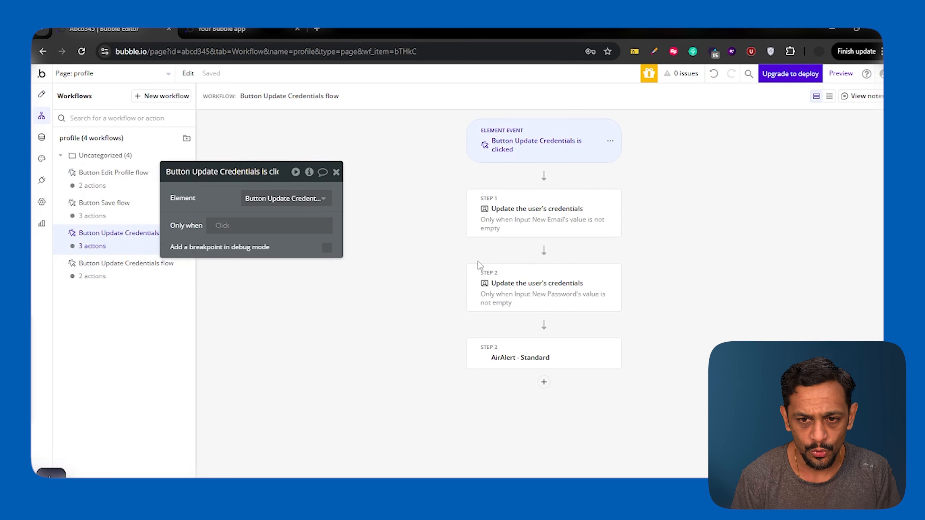
pyautogui.click(501, 228)
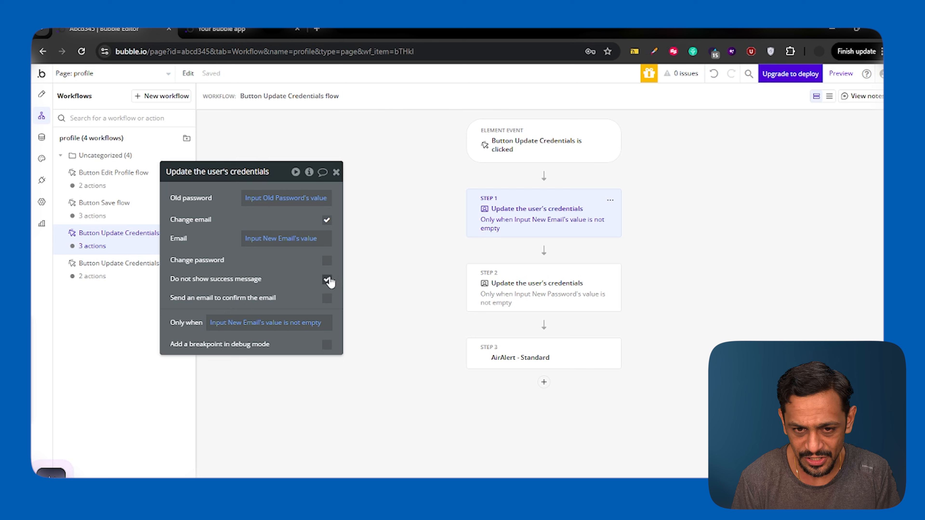
pyautogui.click(494, 288)
pyautogui.click(327, 305)
pyautogui.click(230, 34)
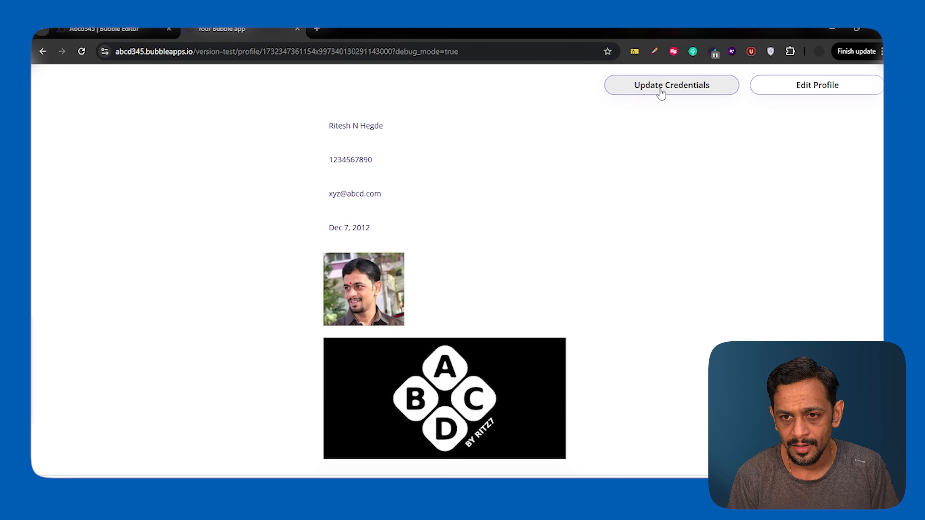
# Step: Dismiss the password breach warning, reopen the credentials form, and enter the test account's new e-mail
pyautogui.press('Return')
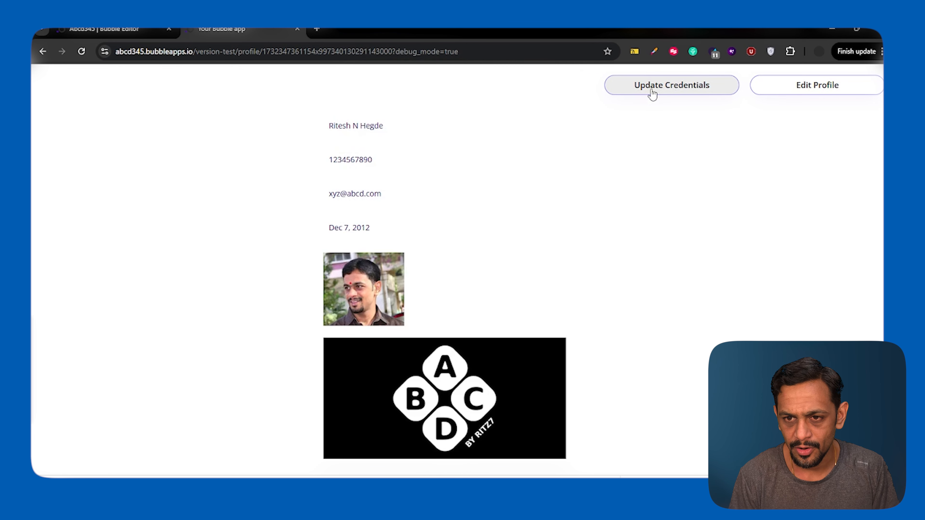
pyautogui.click(653, 91)
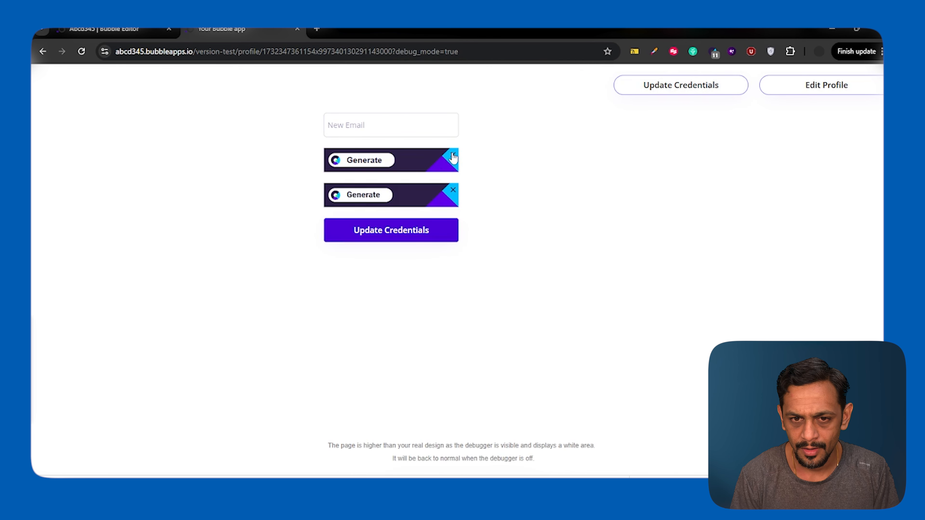
pyautogui.click(385, 128)
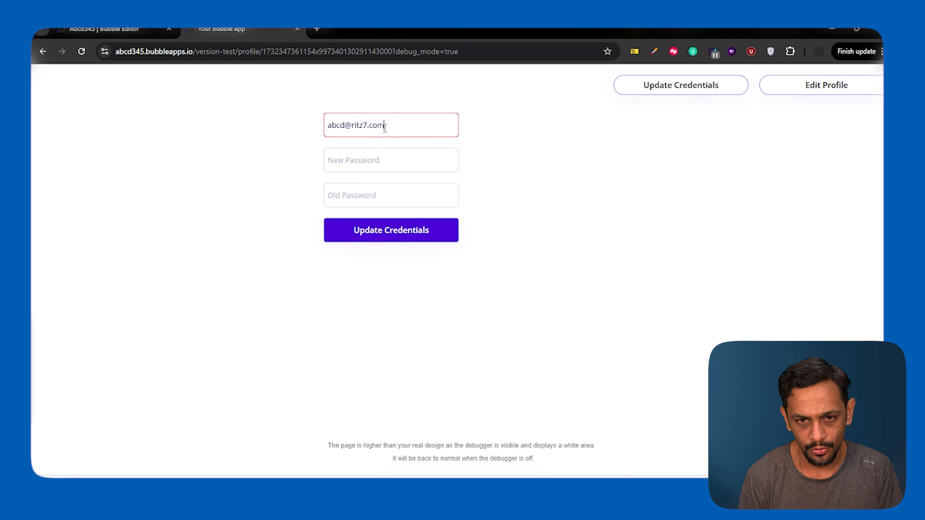
# Step: Fill in the new password and the old password, then submit the credentials update
pyautogui.click(368, 155)
pyautogui.write('12345')
pyautogui.click(366, 193)
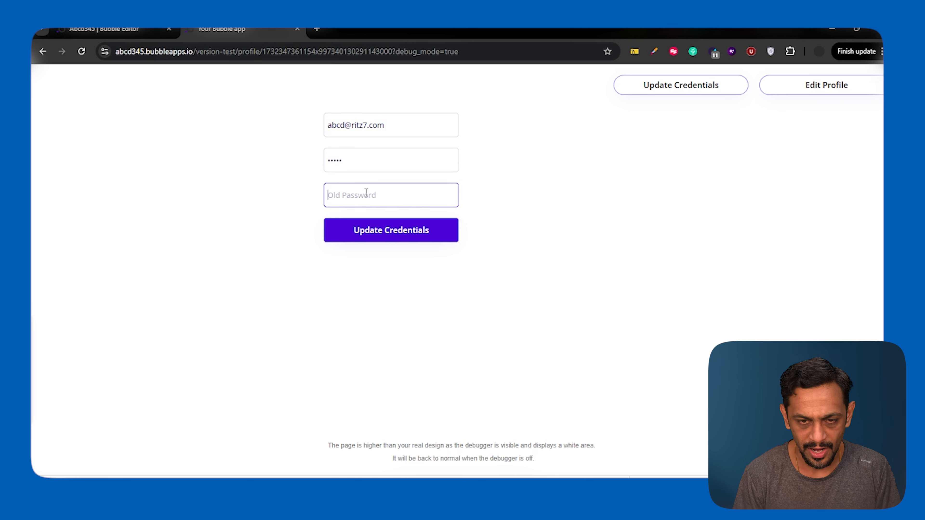
pyautogui.write('123')
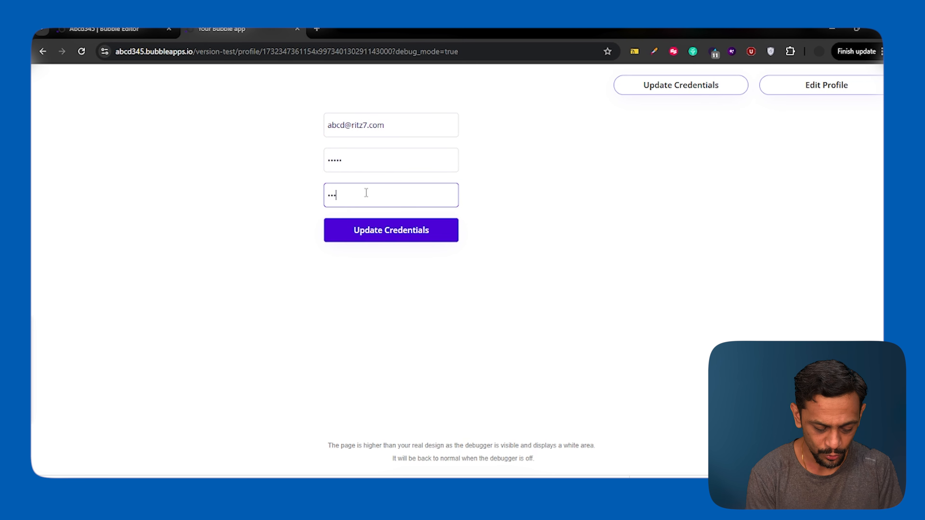
pyautogui.click(377, 233)
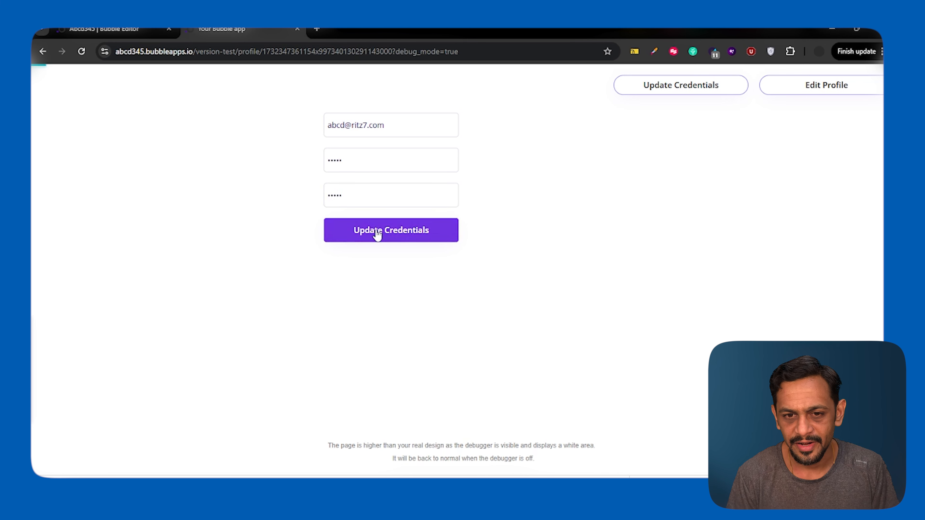